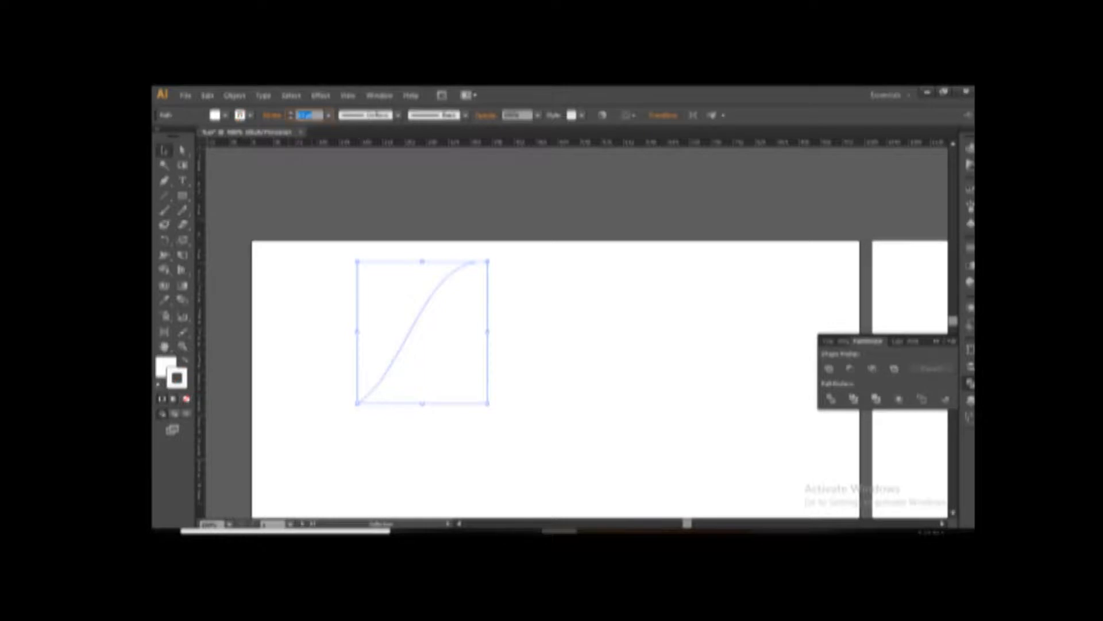
- Give the S-curve a black stroke with no fill and apply a width profile tapered at both ends
{"action": "double_click", "coordinate": [177, 377]}
{"action": "left_click", "coordinate": [208, 374]}
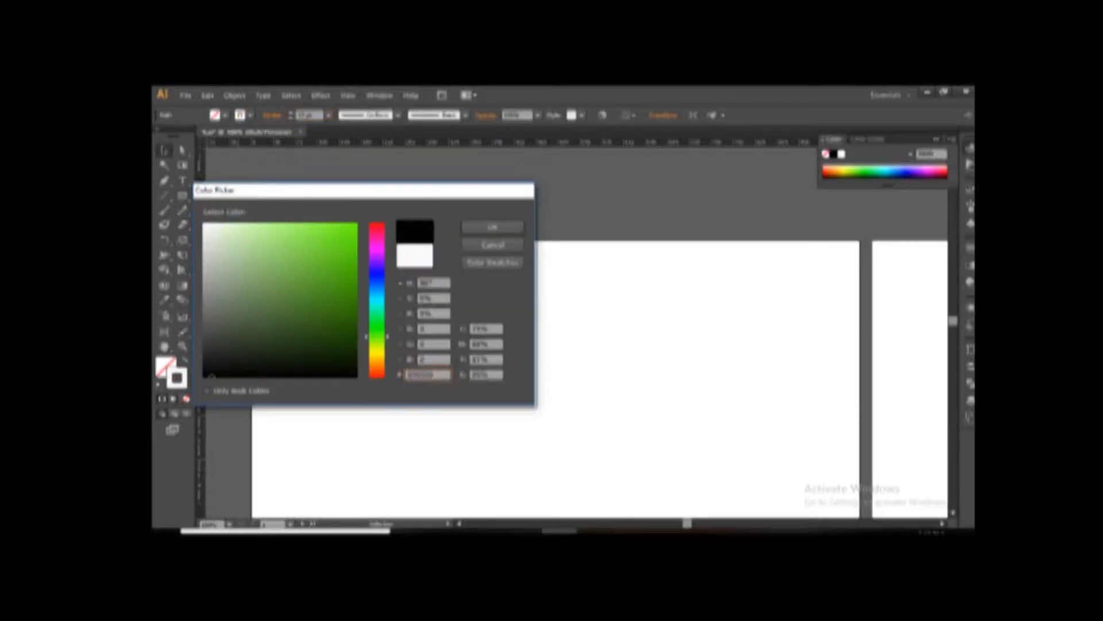
{"action": "left_click", "coordinate": [493, 227]}
{"action": "left_click", "coordinate": [398, 115]}
{"action": "left_click", "coordinate": [356, 153]}
- Increase the curve's stroke weight until it forms a broad leaf shape
{"action": "scroll", "coordinate": [311, 116], "scroll_direction": "up", "scroll_amount": 4}
{"action": "scroll", "coordinate": [311, 115], "scroll_direction": "up", "scroll_amount": 6}
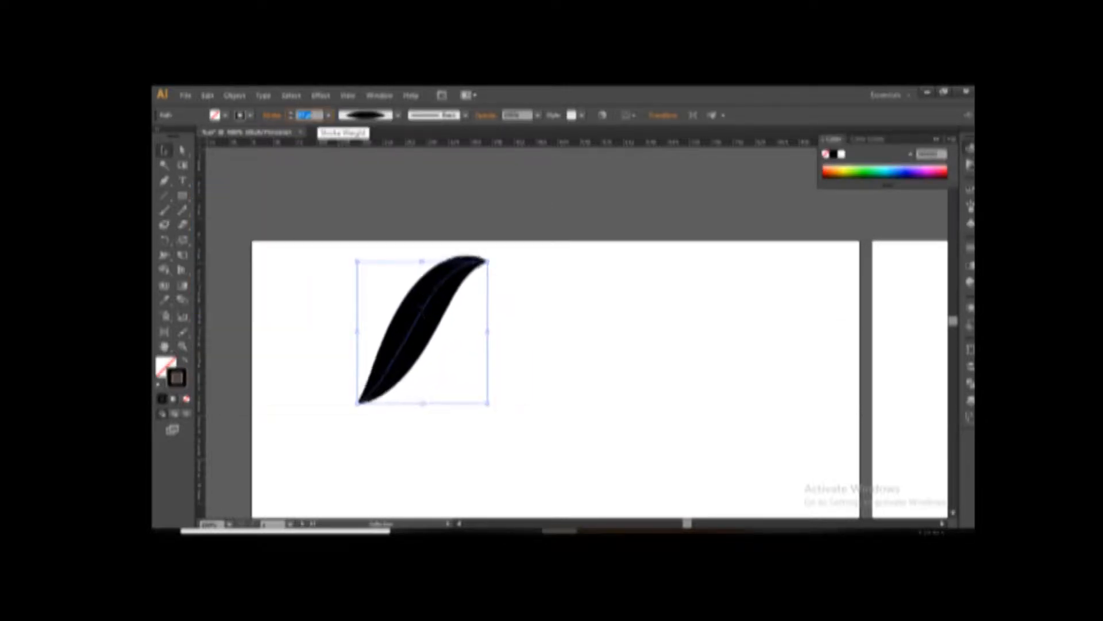
{"action": "left_click", "coordinate": [328, 293]}
{"action": "key", "text": "ctrl+plus"}
{"action": "left_click_drag", "start_coordinate": [339, 311], "coordinate": [441, 296]}
{"action": "left_click", "coordinate": [440, 295]}
{"action": "scroll", "coordinate": [311, 116], "scroll_direction": "down", "scroll_amount": 6}
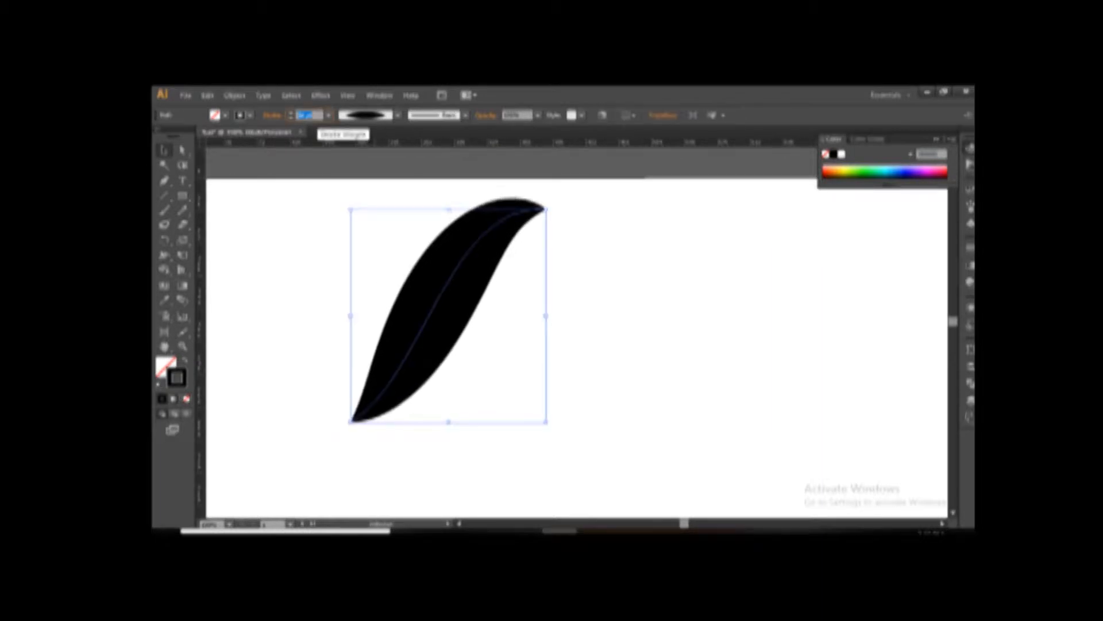
- Convert the thick tapered stroke into a filled shape with Outline Stroke and deselect it
{"action": "left_click", "coordinate": [234, 95]}
{"action": "mouse_move", "coordinate": [270, 338]}
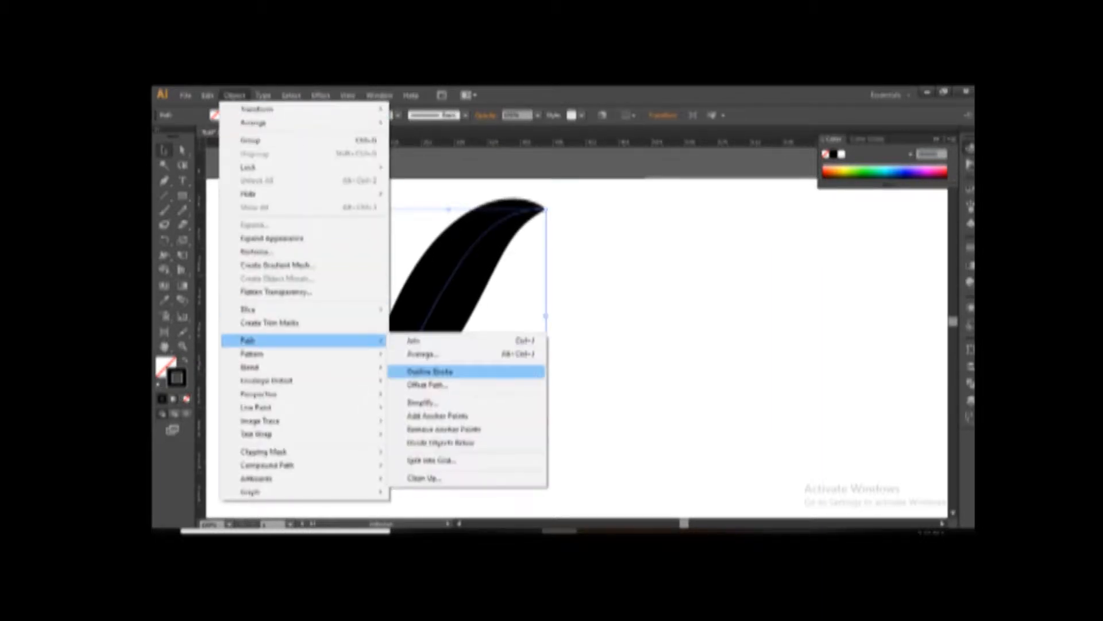
{"action": "left_click", "coordinate": [419, 369]}
{"action": "key", "text": "ctrl+shift+a"}
- Try to draw a row of black spikes along the leaf's upper-left edge with the Pen tool
{"action": "key", "text": "ctrl+plus"}
{"action": "left_click_drag", "start_coordinate": [401, 377], "coordinate": [493, 412]}
{"action": "key", "text": "p"}
{"action": "left_click", "coordinate": [384, 470]}
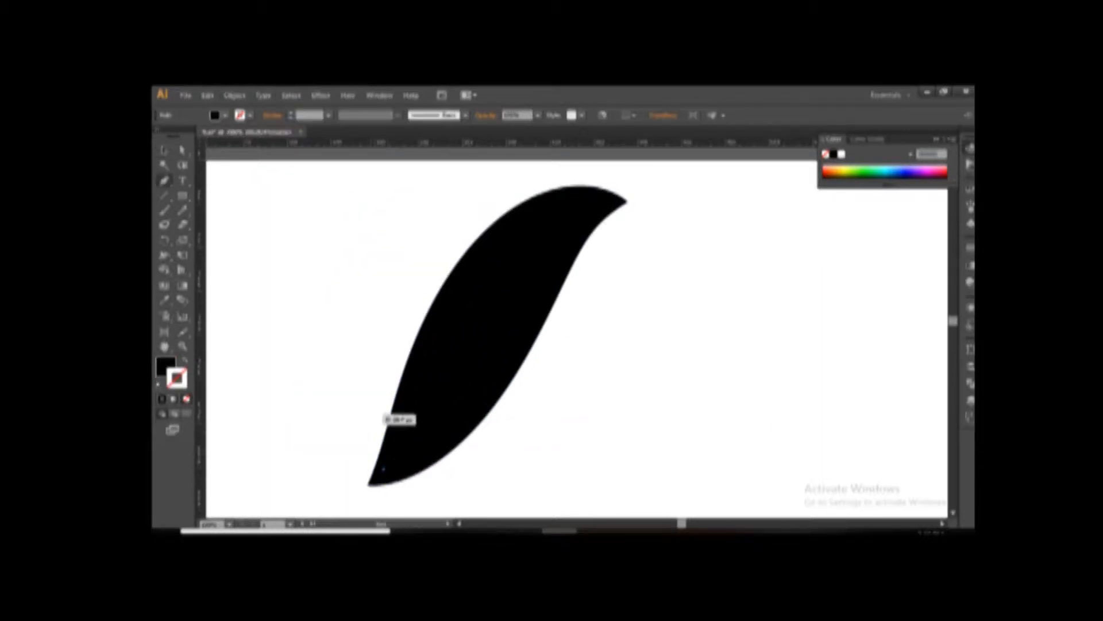
{"action": "left_click_drag", "start_coordinate": [375, 403], "coordinate": [384, 385]}
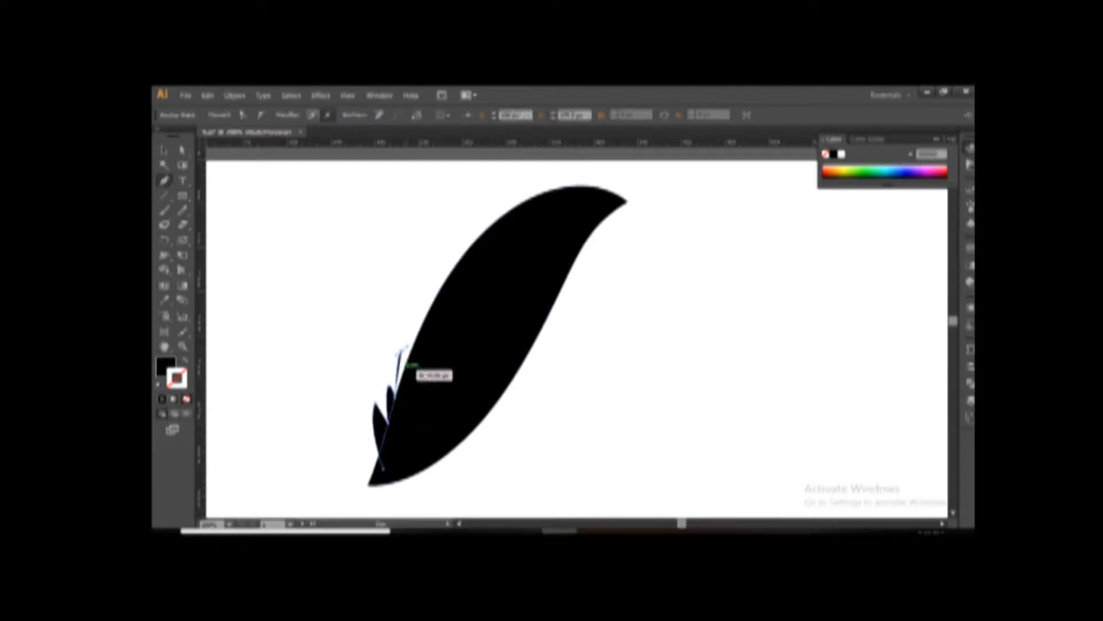
{"action": "left_click", "coordinate": [420, 309]}
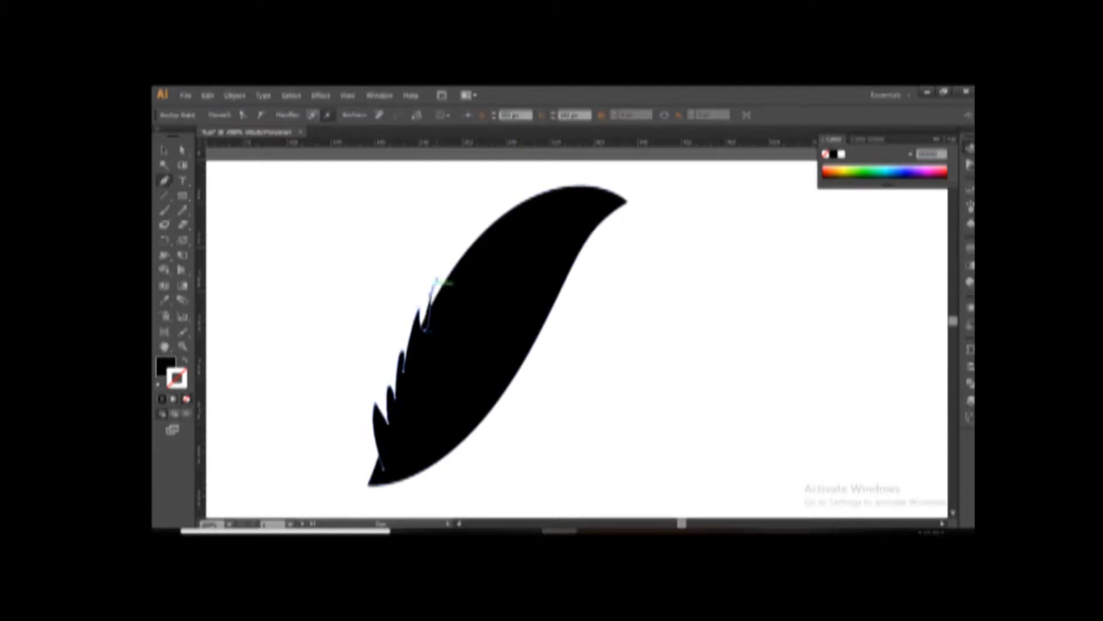
{"action": "left_click", "coordinate": [459, 274]}
{"action": "left_click", "coordinate": [483, 250]}
{"action": "left_click_drag", "start_coordinate": [490, 203], "coordinate": [498, 200]}
{"action": "left_click", "coordinate": [497, 232]}
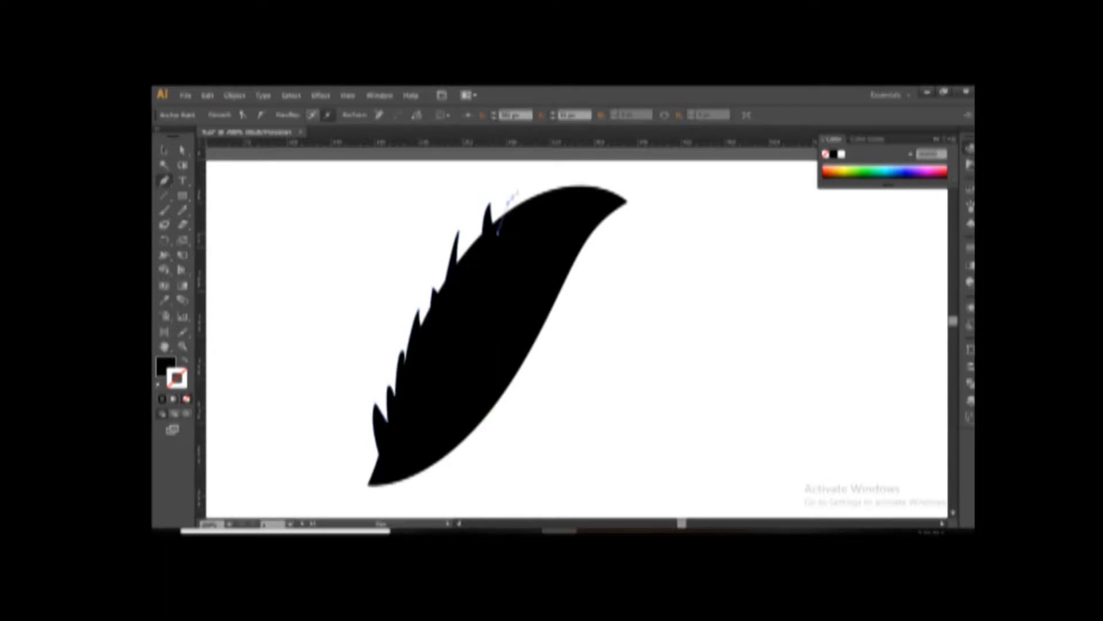
{"action": "left_click", "coordinate": [543, 199]}
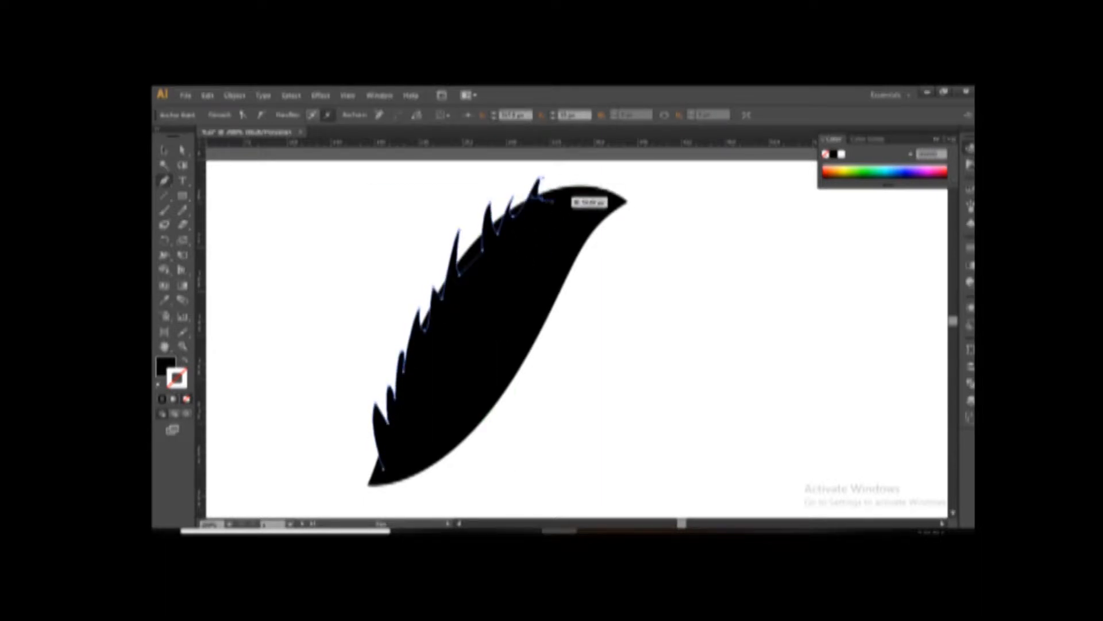
{"action": "key", "text": "v"}
{"action": "key", "text": "ctrl+shift+a"}
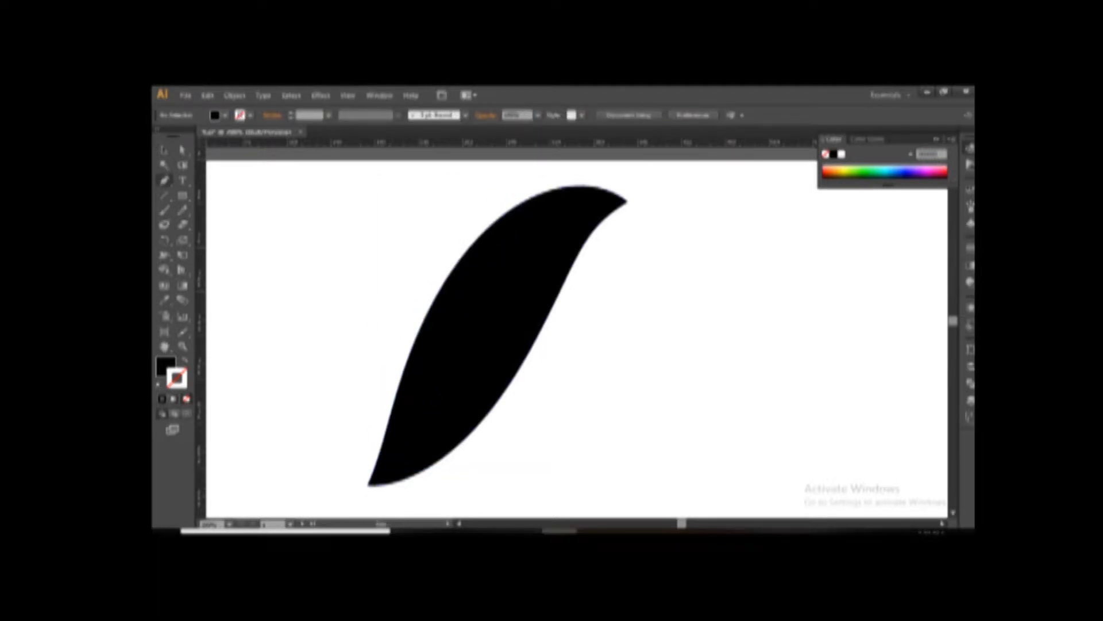
- Draw a thin notch shape across the leaf's lower-left edge and give it a white fill without stroke
{"action": "left_click_drag", "start_coordinate": [387, 422], "coordinate": [389, 442]}
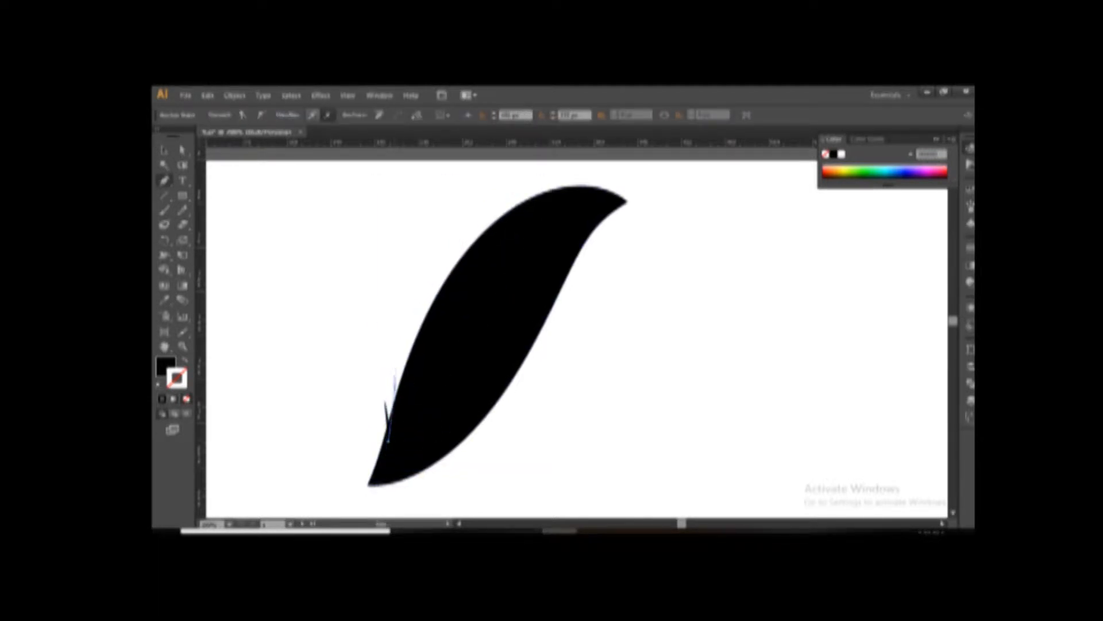
{"action": "key", "text": "v"}
{"action": "key", "text": "d"}
{"action": "key", "text": "slash"}
{"action": "key", "text": "ctrl+shift+a"}
- Draw several narrow white notch shapes along the middle and upper part of the leaf's left edge
{"action": "key", "text": "p"}
{"action": "left_click_drag", "start_coordinate": [403, 386], "coordinate": [401, 361]}
{"action": "left_click_drag", "start_coordinate": [408, 414], "coordinate": [409, 413]}
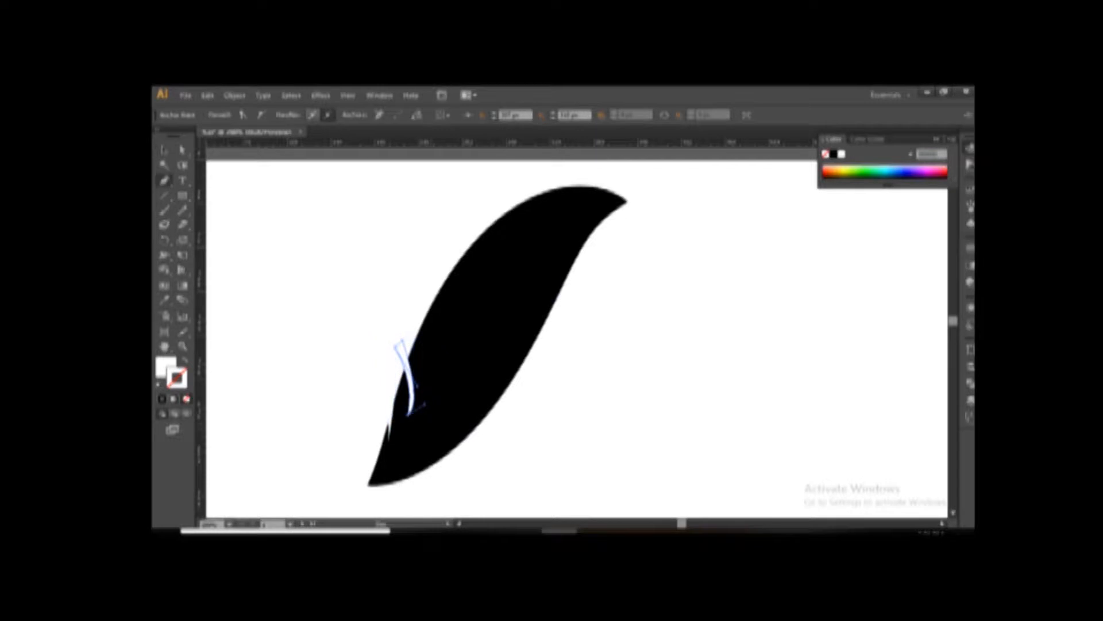
{"action": "left_click", "coordinate": [432, 359]}
{"action": "left_click_drag", "start_coordinate": [437, 296], "coordinate": [432, 282]}
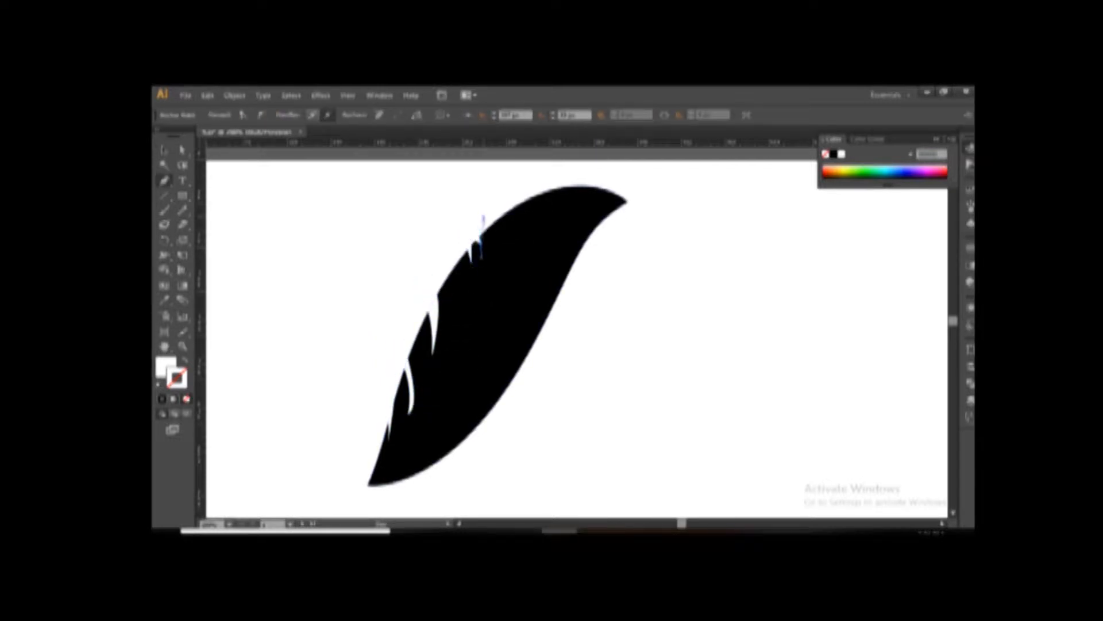
{"action": "key", "text": "v"}
{"action": "key", "text": "ctrl+shift+a"}
- Draw a white shape with two curved notches cutting into the upper edge near the feather's tip
{"action": "left_click_drag", "start_coordinate": [520, 207], "coordinate": [451, 322]}
{"action": "key", "text": "p"}
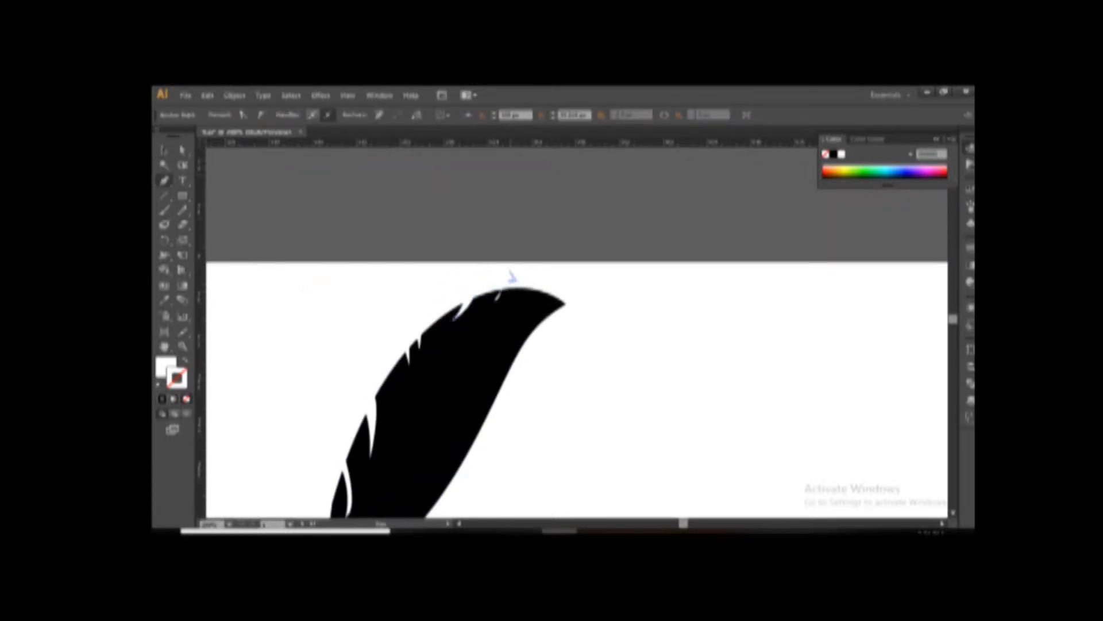
{"action": "key", "text": "ctrl+z"}
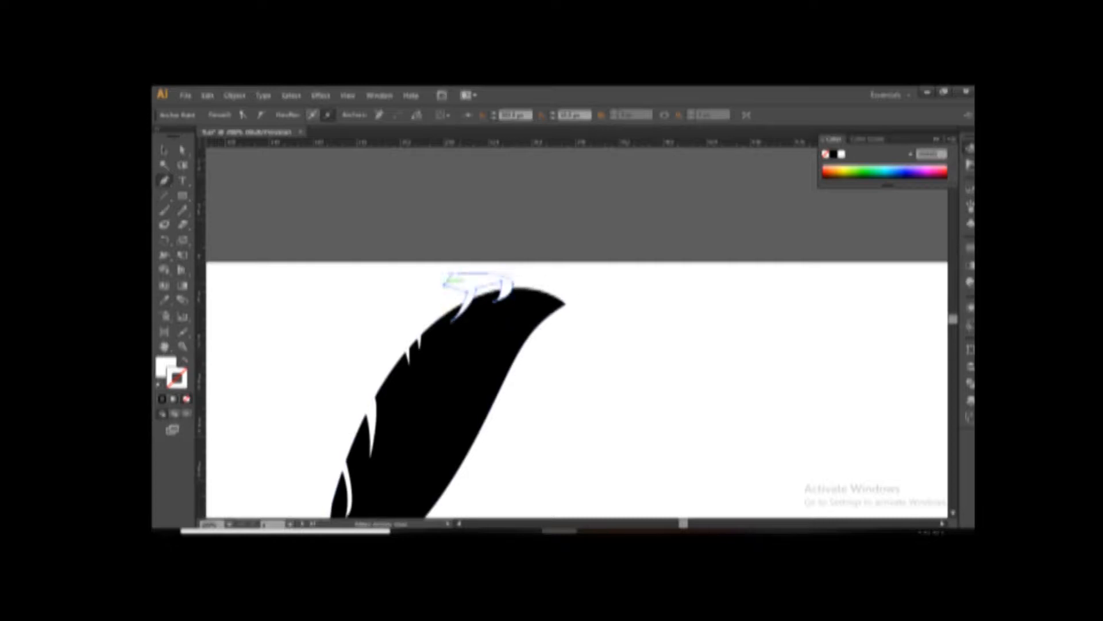
{"action": "key", "text": "v"}
{"action": "key", "text": "ctrl+shift+a"}
- Start a white path with curved barbs cutting into the feather's right edge, working upward from the quill end
{"action": "left_click_drag", "start_coordinate": [465, 396], "coordinate": [498, 288]}
{"action": "key", "text": "p"}
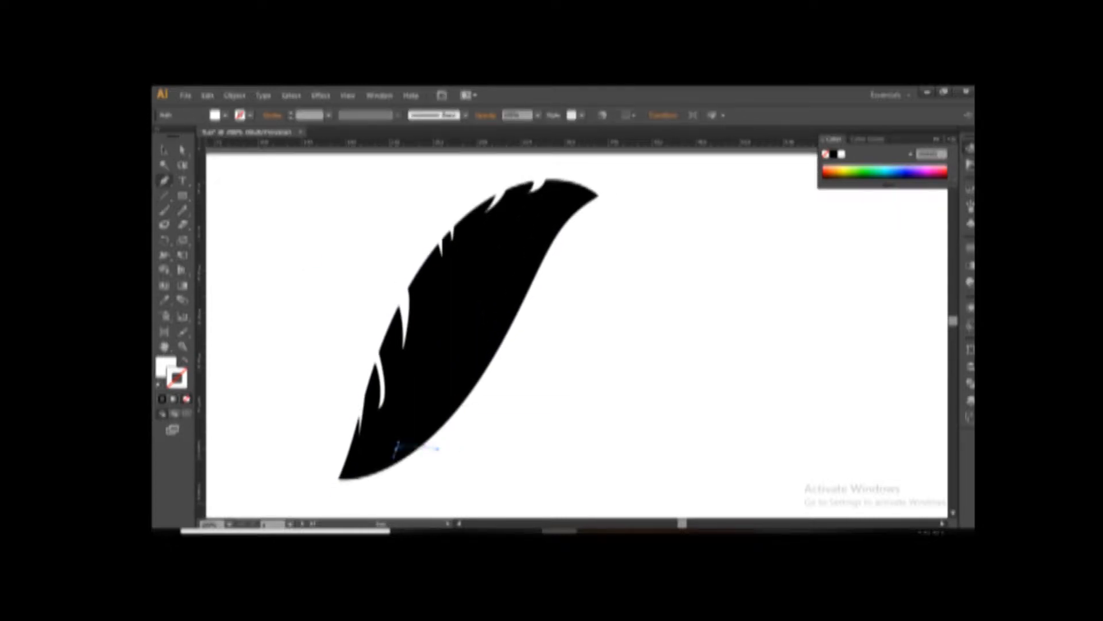
{"action": "left_click", "coordinate": [397, 446]}
{"action": "left_click_drag", "start_coordinate": [464, 432], "coordinate": [471, 375]}
{"action": "left_click", "coordinate": [451, 404]}
{"action": "left_click", "coordinate": [502, 353]}
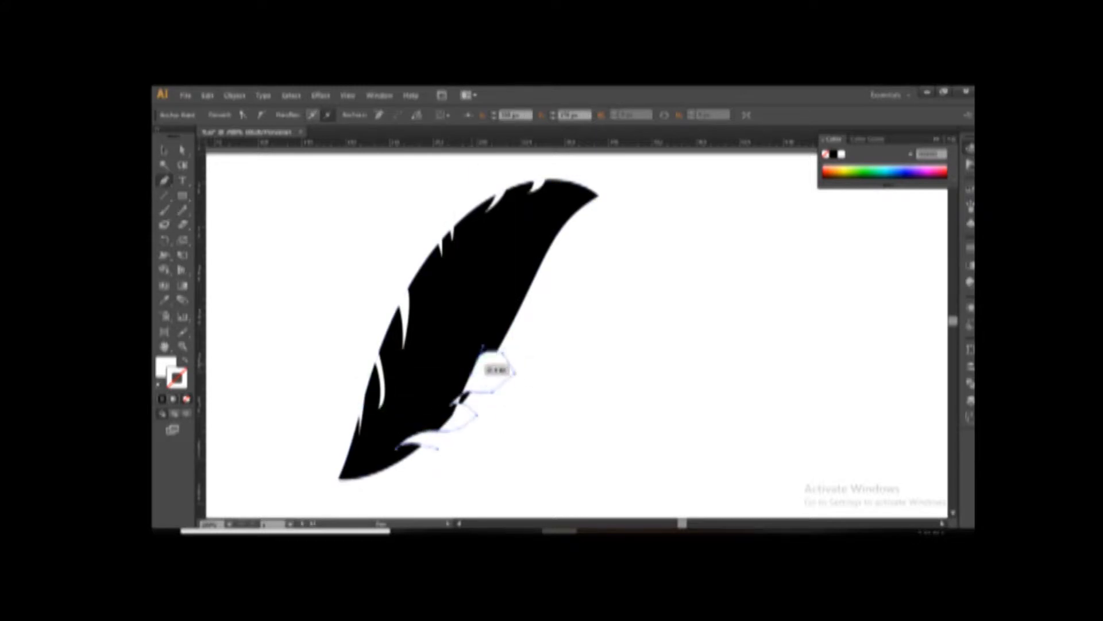
{"action": "left_click_drag", "start_coordinate": [512, 334], "coordinate": [540, 331]}
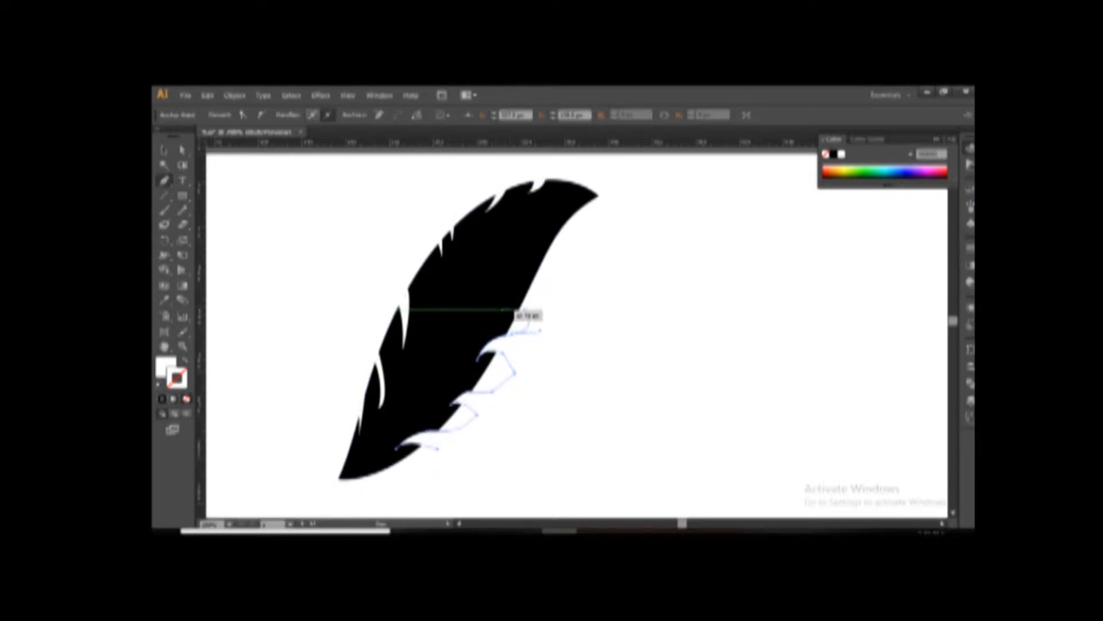
{"action": "left_click", "coordinate": [516, 308]}
{"action": "mouse_move", "coordinate": [524, 294]}
{"action": "left_mouse_down"}
{"action": "mouse_move", "coordinate": [545, 302]}
{"action": "mouse_move", "coordinate": [511, 283]}
{"action": "left_mouse_up"}
{"action": "left_click", "coordinate": [540, 276]}
- Continue the white path up the right edge with progressively smaller barbs toward the feather's tip
{"action": "key", "text": "ctrl+plus"}
{"action": "key", "text": "ctrl+plus"}
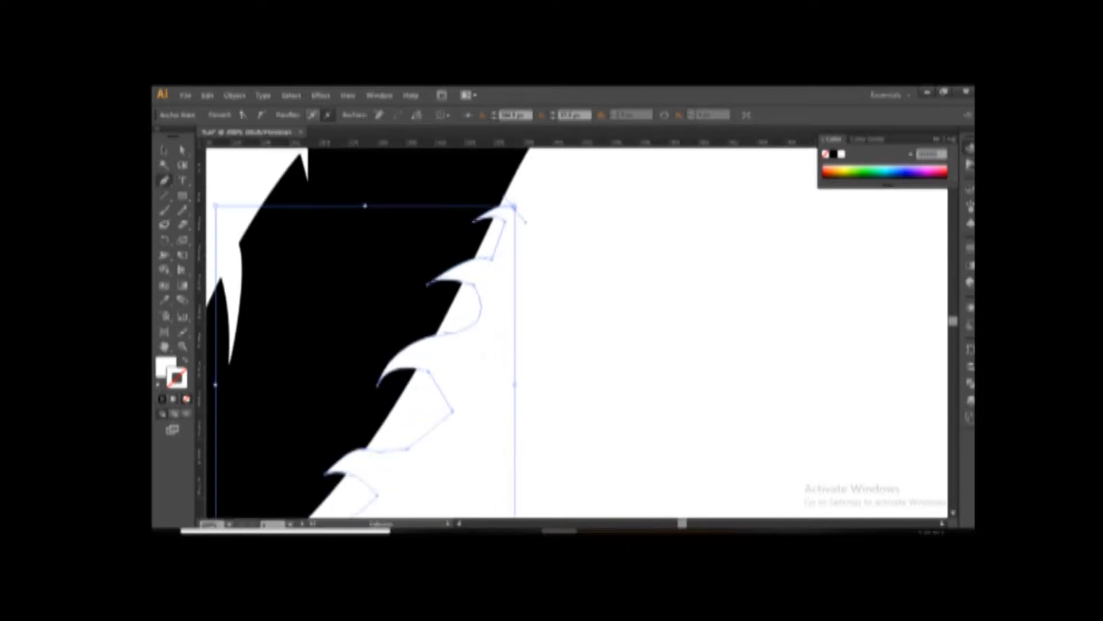
{"action": "left_click_drag", "start_coordinate": [508, 233], "coordinate": [598, 370]}
{"action": "key", "text": "ctrl+plus"}
{"action": "key", "text": "ctrl+plus"}
{"action": "left_click", "coordinate": [635, 270]}
{"action": "left_click_drag", "start_coordinate": [579, 260], "coordinate": [549, 285]}
{"action": "left_click", "coordinate": [579, 259]}
{"action": "left_click_drag", "start_coordinate": [629, 245], "coordinate": [658, 257]}
{"action": "left_click", "coordinate": [638, 235]}
{"action": "left_click_drag", "start_coordinate": [608, 231], "coordinate": [623, 215]}
{"action": "left_click", "coordinate": [608, 231]}
{"action": "left_click", "coordinate": [644, 216]}
{"action": "left_click", "coordinate": [628, 211]}
{"action": "left_click", "coordinate": [660, 206]}
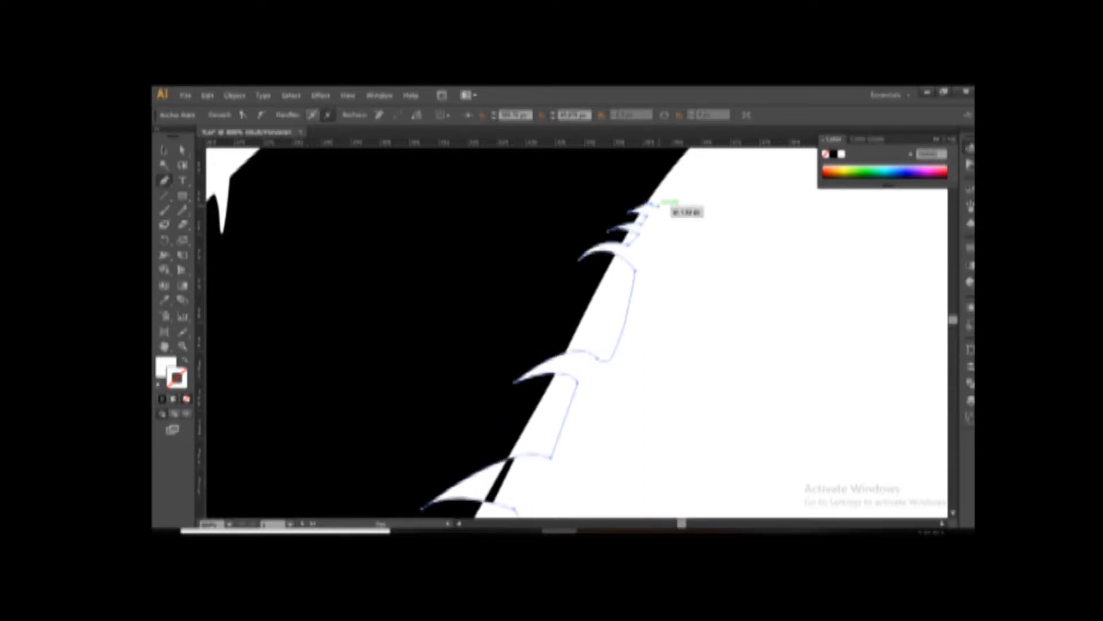
- Close the barbed white path by running it back down outside the feather's right edge to the start point
{"action": "left_click_drag", "start_coordinate": [635, 426], "coordinate": [674, 229]}
{"action": "left_click_drag", "start_coordinate": [534, 488], "coordinate": [566, 173]}
{"action": "left_click", "coordinate": [555, 362]}
{"action": "left_click", "coordinate": [335, 376]}
{"action": "key", "text": "ctrl+minus"}
{"action": "key", "text": "ctrl+minus"}
{"action": "key", "text": "ctrl+minus"}
{"action": "key", "text": "ctrl+minus"}
{"action": "key", "text": "ctrl+minus"}
{"action": "key", "text": "ctrl+minus"}
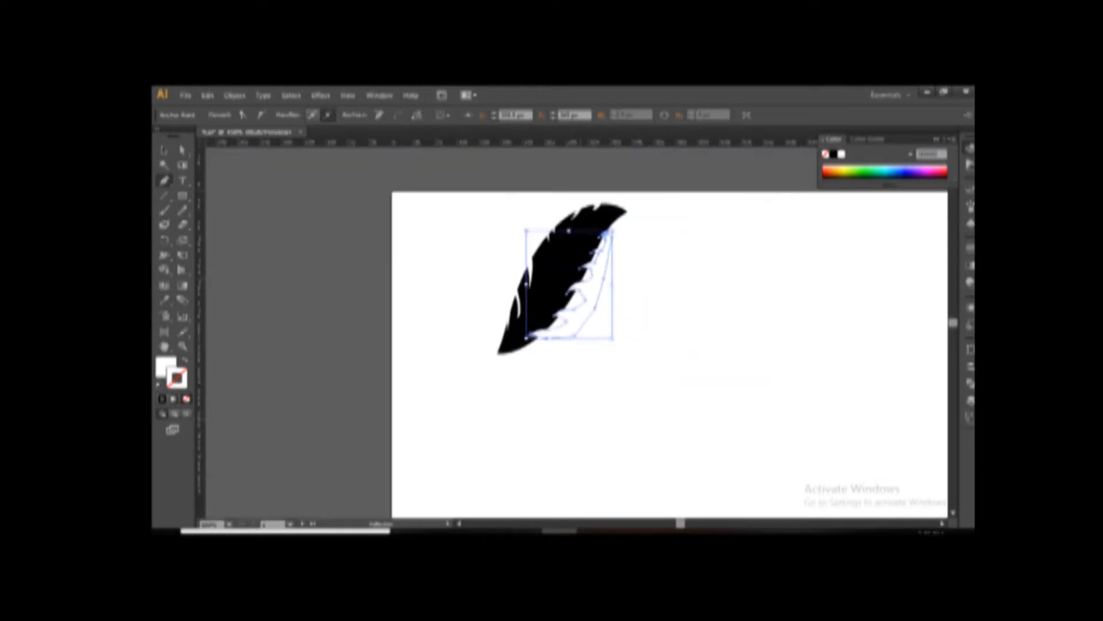
- Select the feather with all notch shapes and remove the right-hand barbed shape's outer area and larger barbs using Shape Builder
{"action": "key", "text": "v"}
{"action": "left_click", "coordinate": [650, 322]}
{"action": "left_click_drag", "start_coordinate": [553, 240], "coordinate": [641, 327]}
{"action": "key", "text": "shift+m"}
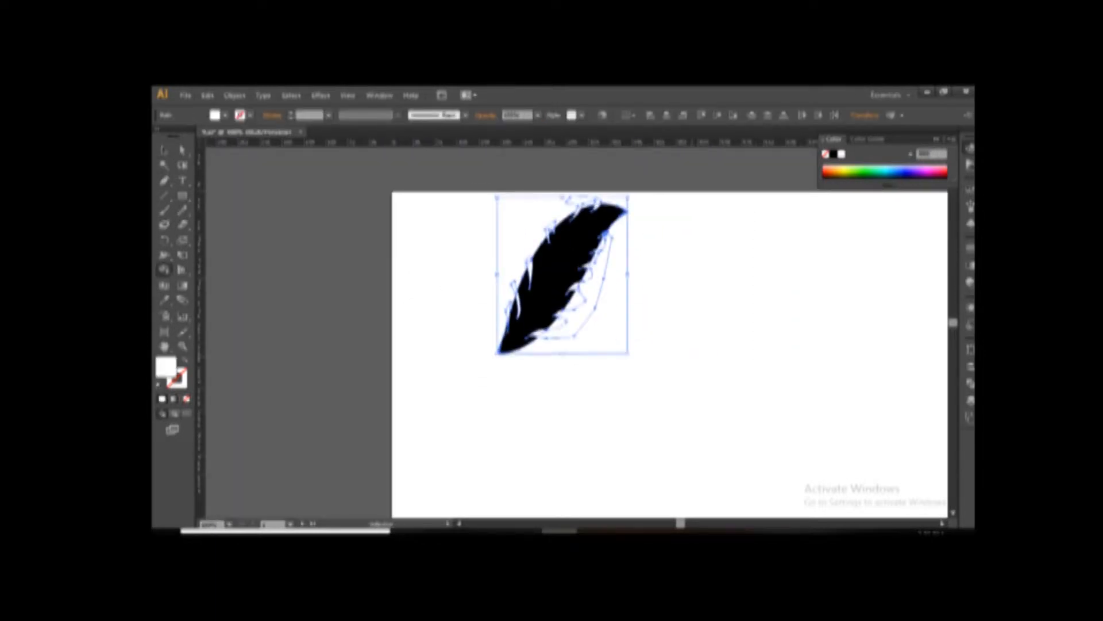
{"action": "scroll", "coordinate": [510, 323], "scroll_direction": "up", "scroll_amount": 4}
{"action": "left_click", "coordinate": [707, 345], "text": "alt"}
{"action": "left_click", "coordinate": [630, 361], "text": "alt"}
{"action": "left_click", "coordinate": [707, 283], "text": "alt"}
{"action": "left_click_drag", "start_coordinate": [704, 258], "coordinate": [621, 413]}
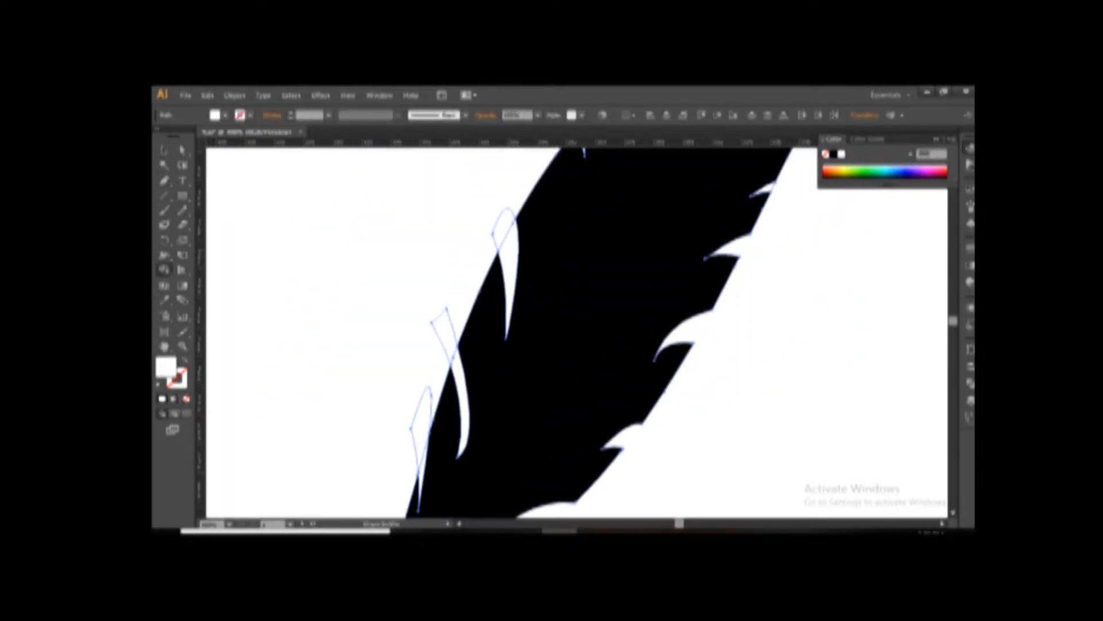
{"action": "left_click_drag", "start_coordinate": [782, 189], "coordinate": [643, 401]}
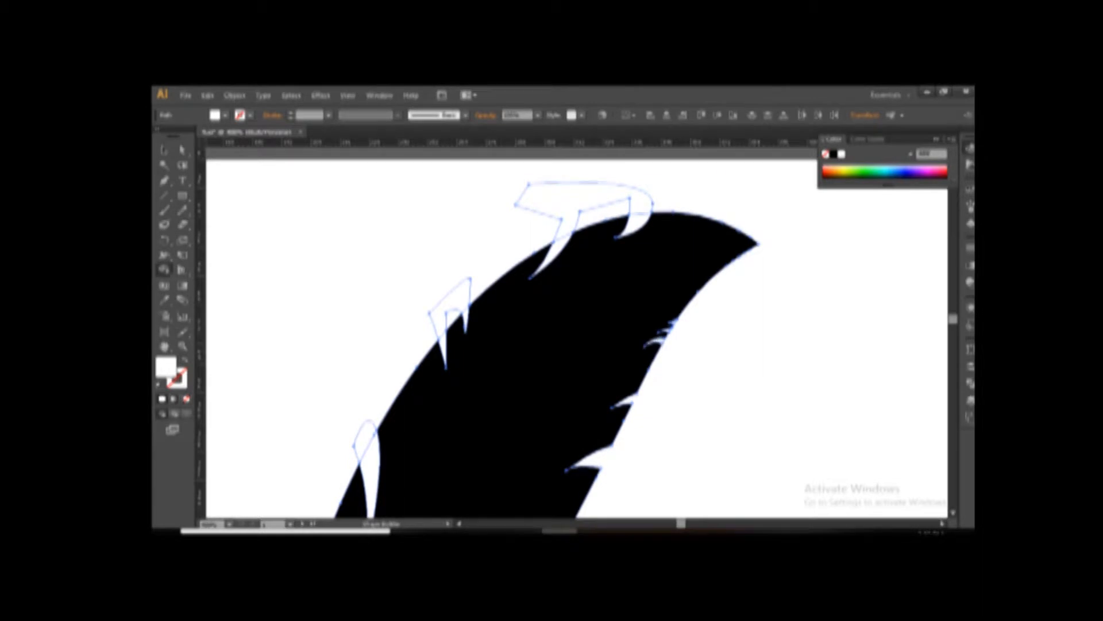
- Remove the small barb pieces on the right edge near the feather's tip with Shape Builder
{"action": "key", "text": "ctrl+plus"}
{"action": "key", "text": "ctrl+plus"}
{"action": "key", "text": "ctrl+plus"}
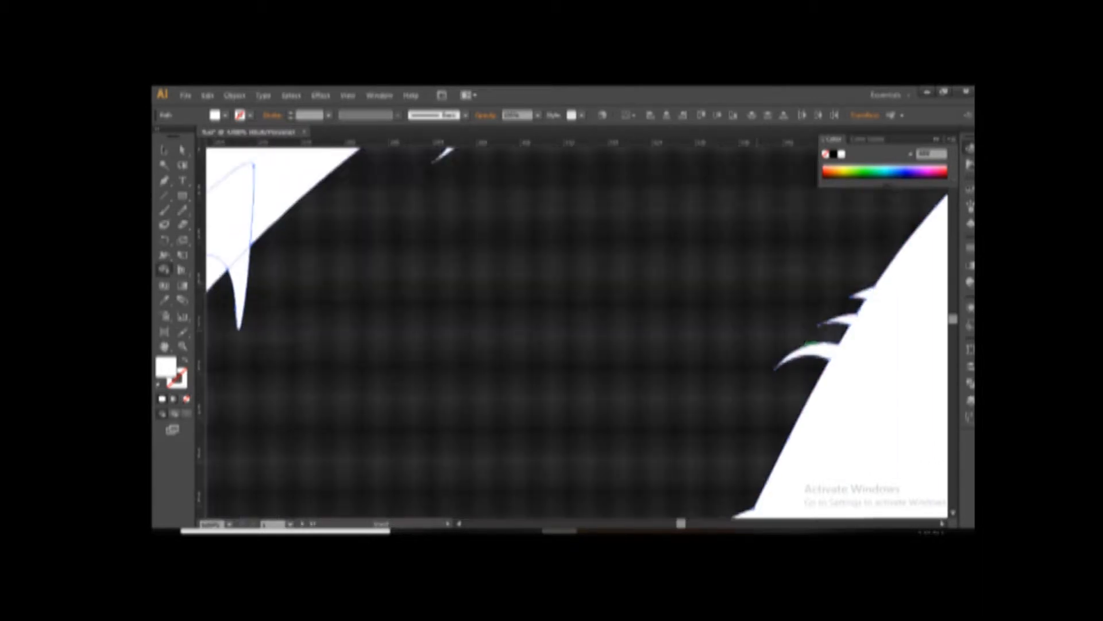
{"action": "left_click_drag", "start_coordinate": [640, 181], "coordinate": [585, 488]}
{"action": "left_click_drag", "start_coordinate": [717, 249], "coordinate": [712, 305]}
- Remove the white notch pieces and their outer parts along the feather's left edge and top with Shape Builder
{"action": "left_click", "coordinate": [445, 405], "text": "alt"}
{"action": "left_click_drag", "start_coordinate": [402, 450], "coordinate": [804, 184]}
{"action": "left_click_drag", "start_coordinate": [574, 276], "coordinate": [591, 322]}
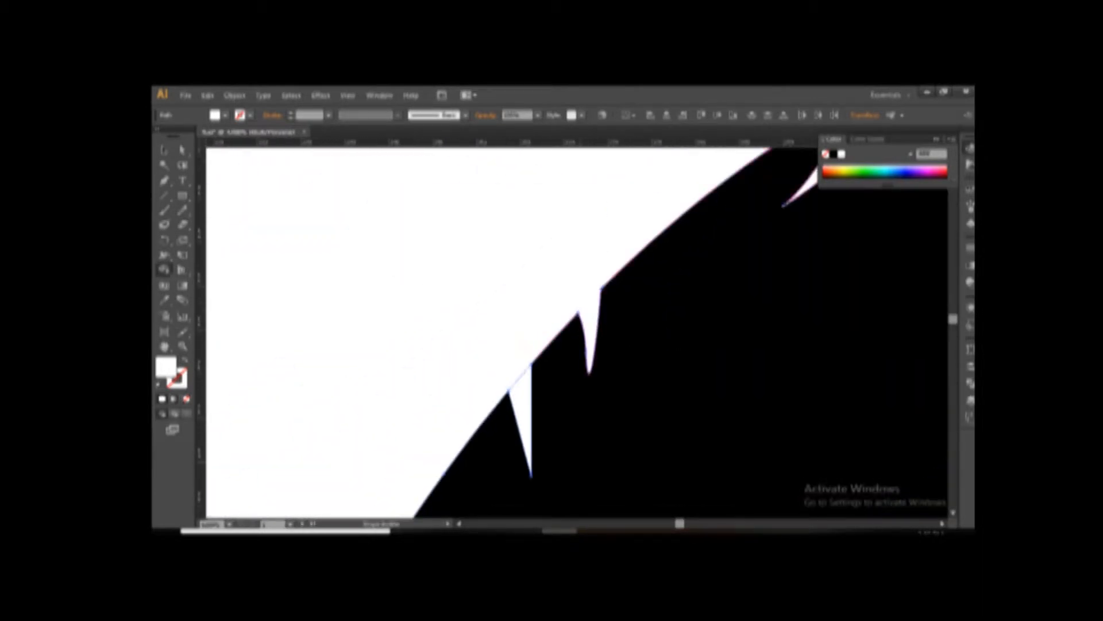
{"action": "left_click", "coordinate": [523, 397], "text": "alt"}
{"action": "left_click_drag", "start_coordinate": [505, 431], "coordinate": [686, 195]}
{"action": "left_click_drag", "start_coordinate": [489, 460], "coordinate": [613, 229]}
{"action": "left_click_drag", "start_coordinate": [557, 230], "coordinate": [601, 270]}
{"action": "left_click_drag", "start_coordinate": [469, 509], "coordinate": [643, 158]}
{"action": "left_click_drag", "start_coordinate": [561, 198], "coordinate": [609, 241]}
{"action": "left_click_drag", "start_coordinate": [506, 477], "coordinate": [607, 213]}
{"action": "left_click_drag", "start_coordinate": [586, 271], "coordinate": [628, 306]}
{"action": "mouse_move", "coordinate": [688, 488]}
{"action": "left_mouse_down"}
{"action": "mouse_move", "coordinate": [659, 286]}
{"action": "mouse_move", "coordinate": [628, 336]}
{"action": "left_mouse_up"}
- Draw a black rounded square and position it together with the feather
{"action": "key", "text": "ctrl+minus"}
{"action": "key", "text": "ctrl+minus"}
{"action": "key", "text": "ctrl+minus"}
{"action": "key", "text": "ctrl+minus"}
{"action": "key", "text": "ctrl+minus"}
{"action": "key", "text": "ctrl+minus"}
{"action": "key", "text": "ctrl+minus"}
{"action": "key", "text": "ctrl+minus"}
{"action": "key", "text": "v"}
{"action": "left_click", "coordinate": [673, 299]}
{"action": "left_click", "coordinate": [741, 374]}
{"action": "left_click_drag", "start_coordinate": [182, 195], "coordinate": [247, 210]}
{"action": "left_click_drag", "start_coordinate": [525, 263], "coordinate": [753, 372]}
{"action": "key", "text": "v"}
{"action": "left_click_drag", "start_coordinate": [718, 336], "coordinate": [692, 309]}
- Lock the black rounded square and fill the feather in front of it with white
{"action": "key", "text": "ctrl+a"}
{"action": "key", "text": "ctrl+plus"}
{"action": "left_click", "coordinate": [751, 204]}
{"action": "left_click", "coordinate": [679, 311]}
{"action": "key", "text": "ctrl+2"}
{"action": "left_click", "coordinate": [719, 242]}
{"action": "left_click", "coordinate": [841, 154]}
{"action": "left_click", "coordinate": [810, 247]}
{"action": "left_click", "coordinate": [719, 242]}
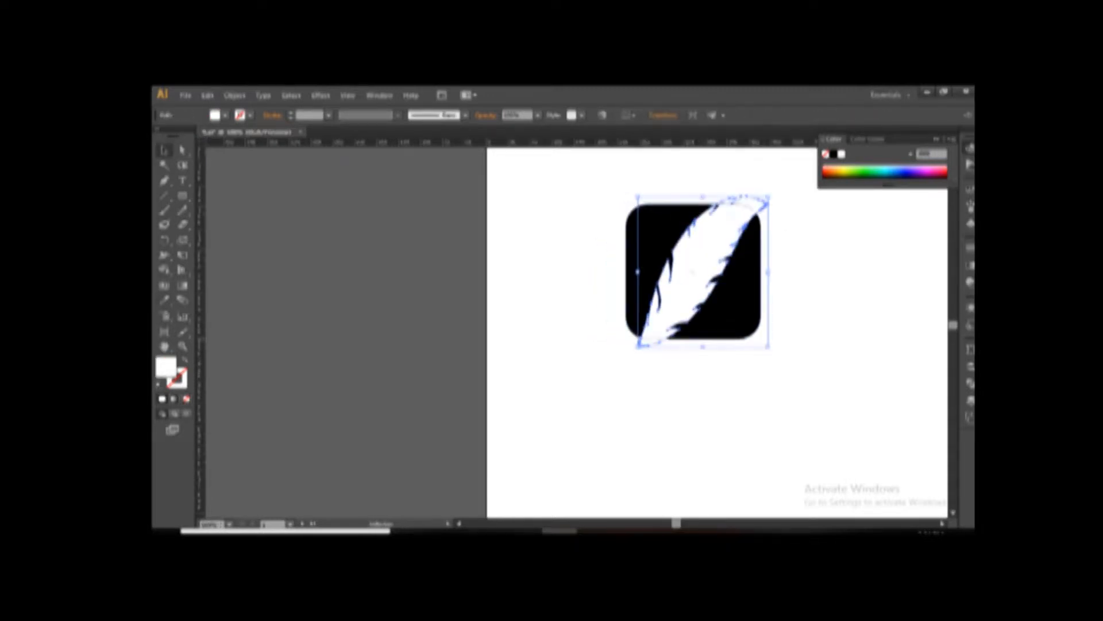
- In outline view, draw a closed curved sliver along the feather's lower edge where the quill end leaves the square
{"action": "key", "text": "ctrl+y"}
{"action": "left_click", "coordinate": [603, 339]}
{"action": "scroll", "coordinate": [604, 340], "scroll_direction": "up", "scroll_amount": 5}
{"action": "key", "text": "p"}
{"action": "left_click_drag", "start_coordinate": [816, 356], "coordinate": [330, 368]}
{"action": "left_click", "coordinate": [596, 327]}
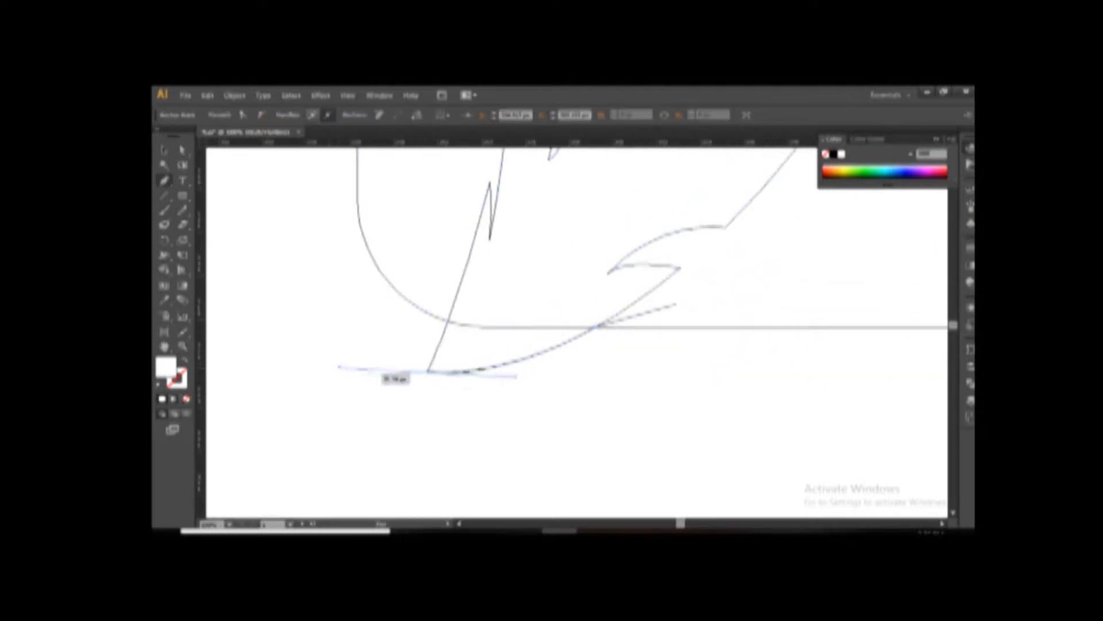
{"action": "left_click", "coordinate": [427, 371]}
{"action": "left_click_drag", "start_coordinate": [635, 326], "coordinate": [741, 264]}
{"action": "left_click", "coordinate": [713, 305]}
{"action": "left_click", "coordinate": [684, 310]}
{"action": "left_click", "coordinate": [676, 304]}
{"action": "key", "text": "v"}
{"action": "left_click", "coordinate": [712, 379]}
- Draw a closed sliver under the feather's tip where it extends past the square's upper-right corner
{"action": "scroll", "coordinate": [711, 380], "scroll_direction": "right", "scroll_amount": 5}
{"action": "scroll", "coordinate": [711, 379], "scroll_direction": "up", "scroll_amount": 10}
{"action": "scroll", "coordinate": [712, 380], "scroll_direction": "left", "scroll_amount": 2}
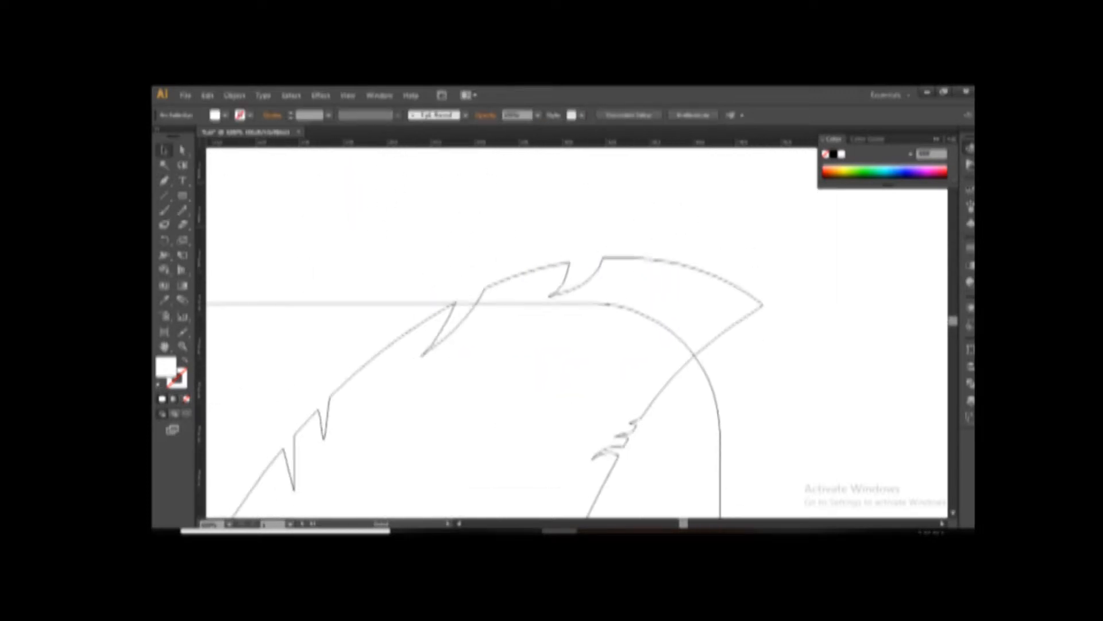
{"action": "left_click", "coordinate": [694, 355]}
{"action": "left_click_drag", "start_coordinate": [764, 305], "coordinate": [783, 302]}
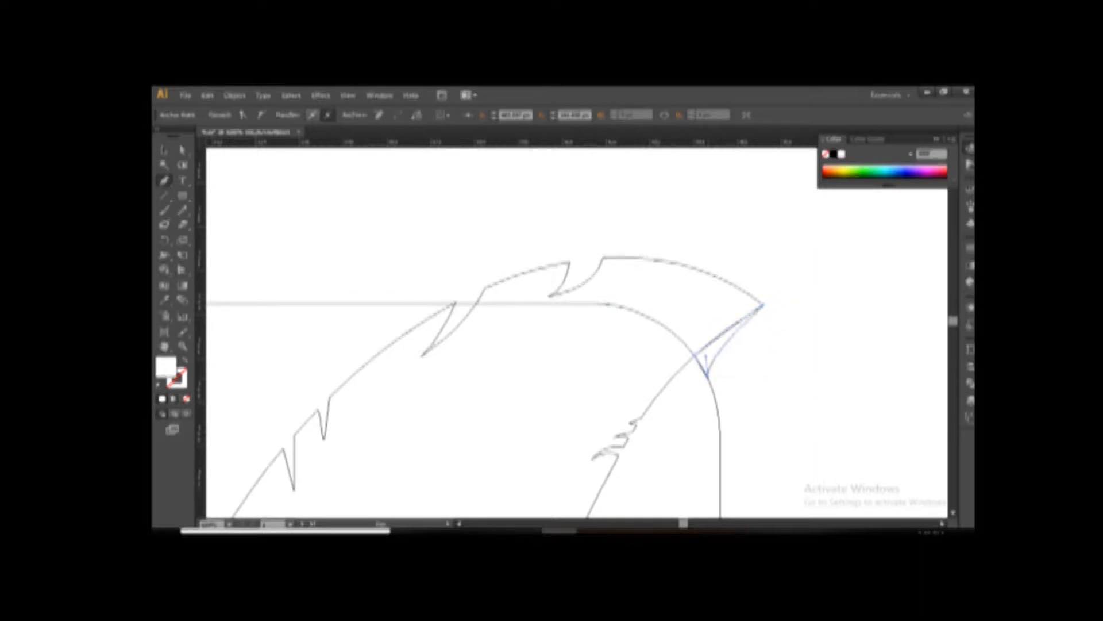
{"action": "left_click", "coordinate": [729, 405], "text": "ctrl"}
- Return to preview and apply the square's black fill to the sliver at the feather's tip with the Eyedropper
{"action": "key", "text": "ctrl+y"}
{"action": "left_click", "coordinate": [717, 343]}
{"action": "key", "text": "i"}
{"action": "left_click", "coordinate": [695, 396]}
{"action": "key", "text": "v"}
{"action": "left_click", "coordinate": [752, 396]}
{"action": "left_click_drag", "start_coordinate": [517, 471], "coordinate": [719, 172]}
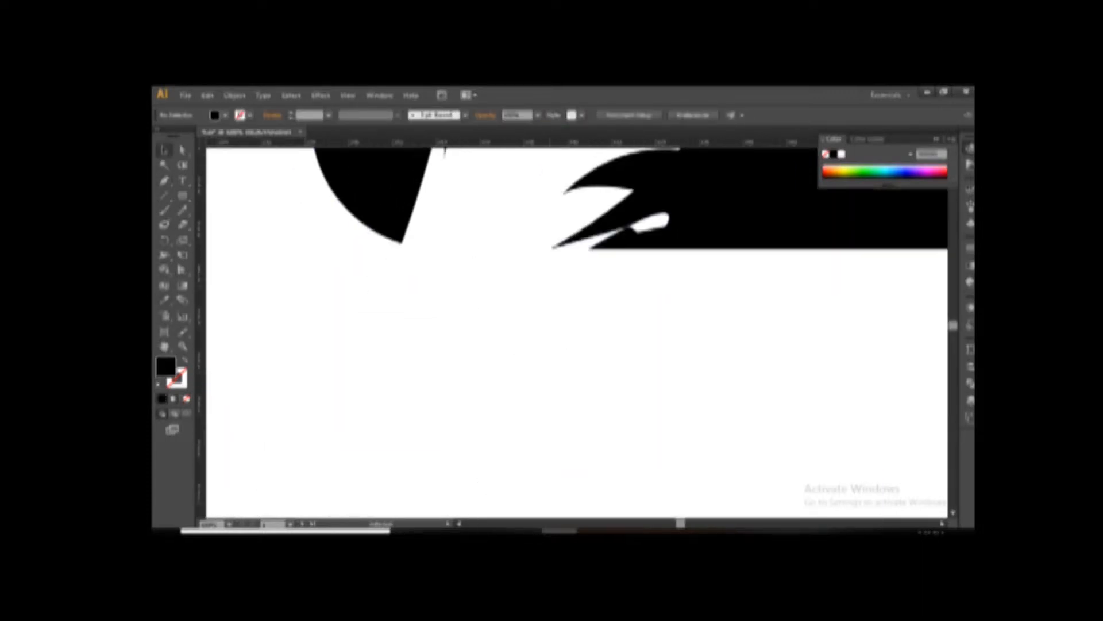
- Apply the square's black fill to the sliver at the feather's quill end with the Eyedropper
{"action": "left_click", "coordinate": [550, 257]}
{"action": "key", "text": "i"}
{"action": "left_click", "coordinate": [644, 240]}
{"action": "key", "text": "v"}
{"action": "left_click", "coordinate": [593, 319]}
{"action": "key", "text": "ctrl+minus"}
{"action": "key", "text": "ctrl+minus"}
{"action": "key", "text": "ctrl+minus"}
{"action": "key", "text": "ctrl+minus"}
{"action": "key", "text": "ctrl+minus"}
{"action": "key", "text": "ctrl+minus"}
{"action": "key", "text": "ctrl+minus"}
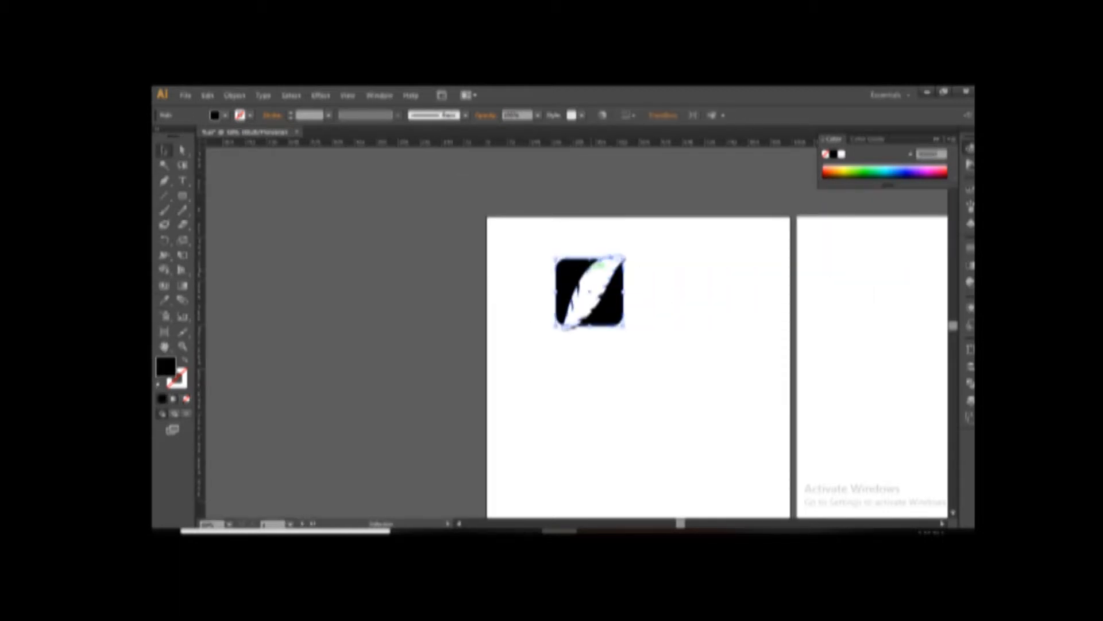
- Inspect how the white feather and its two black slivers meet the edges of the rounded square
{"action": "left_click", "coordinate": [606, 287]}
{"action": "left_click_drag", "start_coordinate": [603, 289], "coordinate": [605, 286]}
{"action": "left_click", "coordinate": [684, 304]}
{"action": "key", "text": "ctrl+plus"}
{"action": "key", "text": "ctrl+plus"}
{"action": "key", "text": "ctrl+plus"}
{"action": "key", "text": "ctrl+plus"}
{"action": "key", "text": "ctrl+plus"}
{"action": "left_click", "coordinate": [592, 239]}
{"action": "left_click_drag", "start_coordinate": [521, 276], "coordinate": [494, 306]}
{"action": "left_click", "coordinate": [505, 348]}
{"action": "key", "text": "ctrl+minus"}
{"action": "key", "text": "ctrl+minus"}
{"action": "key", "text": "ctrl+minus"}
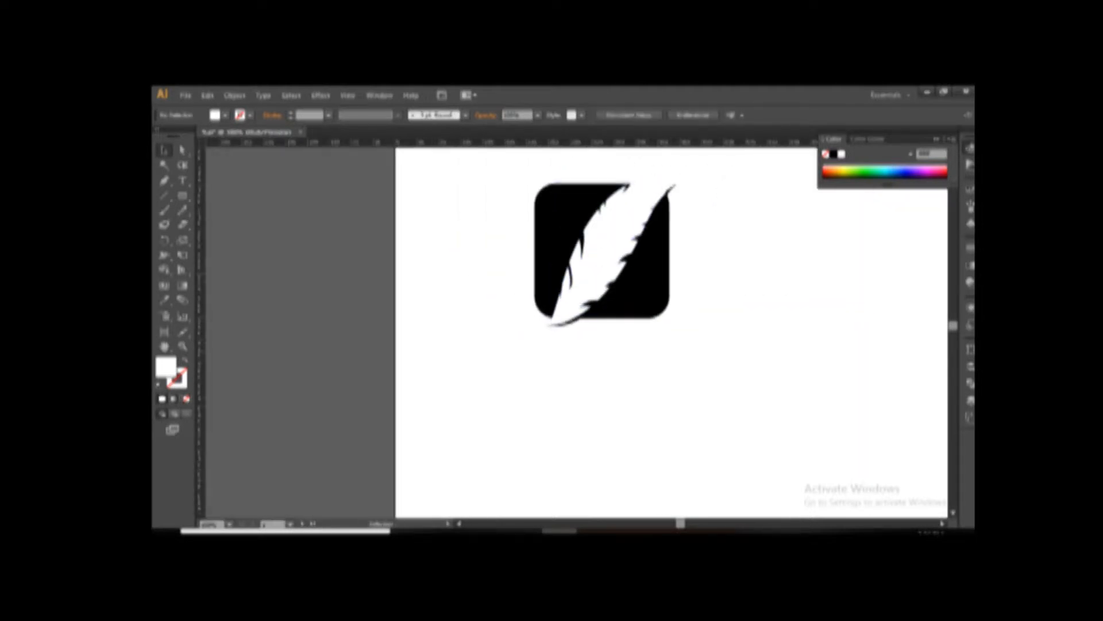
- Subtract the white feather from the black rounded square with the Minus Front Pathfinder operation
{"action": "left_click", "coordinate": [598, 262]}
{"action": "left_click", "coordinate": [647, 285], "text": "shift"}
{"action": "left_click", "coordinate": [970, 384]}
{"action": "left_click", "coordinate": [849, 369]}
{"action": "left_click", "coordinate": [747, 322]}
- Ungroup the black pieces left by the feather cutout
{"action": "right_click", "coordinate": [643, 183]}
{"action": "left_click", "coordinate": [680, 254]}
{"action": "left_click", "coordinate": [741, 259]}
{"action": "left_click_drag", "start_coordinate": [522, 173], "coordinate": [781, 374]}
{"action": "left_click", "coordinate": [747, 298]}
{"action": "key", "text": "ctrl+minus"}
{"action": "key", "text": "ctrl+minus"}
{"action": "key", "text": "ctrl+minus"}
{"action": "key", "text": "ctrl+minus"}
{"action": "left_click", "coordinate": [596, 323]}
{"action": "right_click", "coordinate": [601, 328]}
{"action": "left_click", "coordinate": [636, 400]}
{"action": "left_click", "coordinate": [573, 307]}
{"action": "left_click", "coordinate": [638, 333]}
- Draw a gently S-curved open path along the feather's centre from the quill end towards the tip and refine its curve handles
{"action": "key", "text": "ctrl+plus"}
{"action": "key", "text": "ctrl+plus"}
{"action": "key", "text": "ctrl+plus"}
{"action": "key", "text": "ctrl+plus"}
{"action": "key", "text": "ctrl+plus"}
{"action": "key", "text": "ctrl+plus"}
{"action": "left_click_drag", "start_coordinate": [707, 220], "coordinate": [615, 345]}
{"action": "key", "text": "p"}
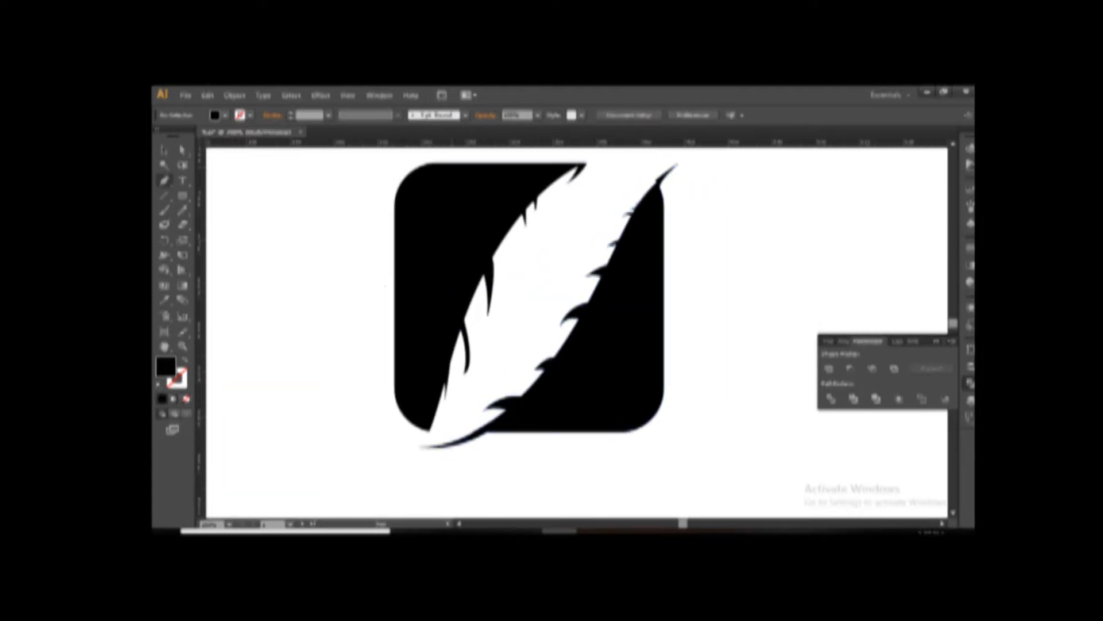
{"action": "left_click", "coordinate": [598, 205]}
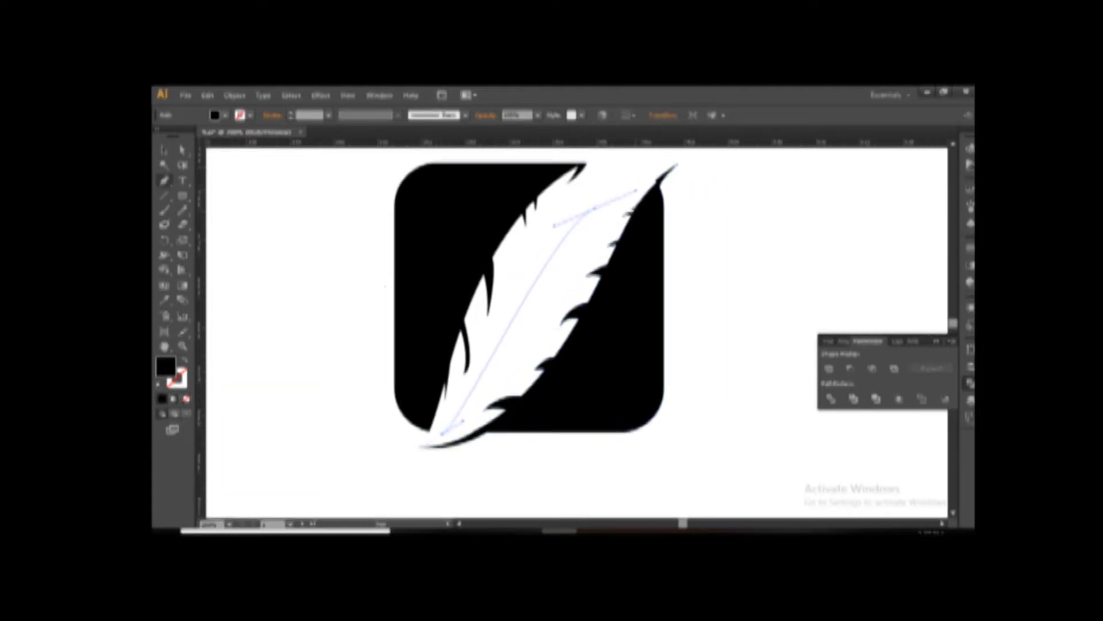
{"action": "left_click_drag", "start_coordinate": [595, 208], "coordinate": [635, 190]}
{"action": "key", "text": "a"}
{"action": "left_click_drag", "start_coordinate": [464, 420], "coordinate": [483, 410]}
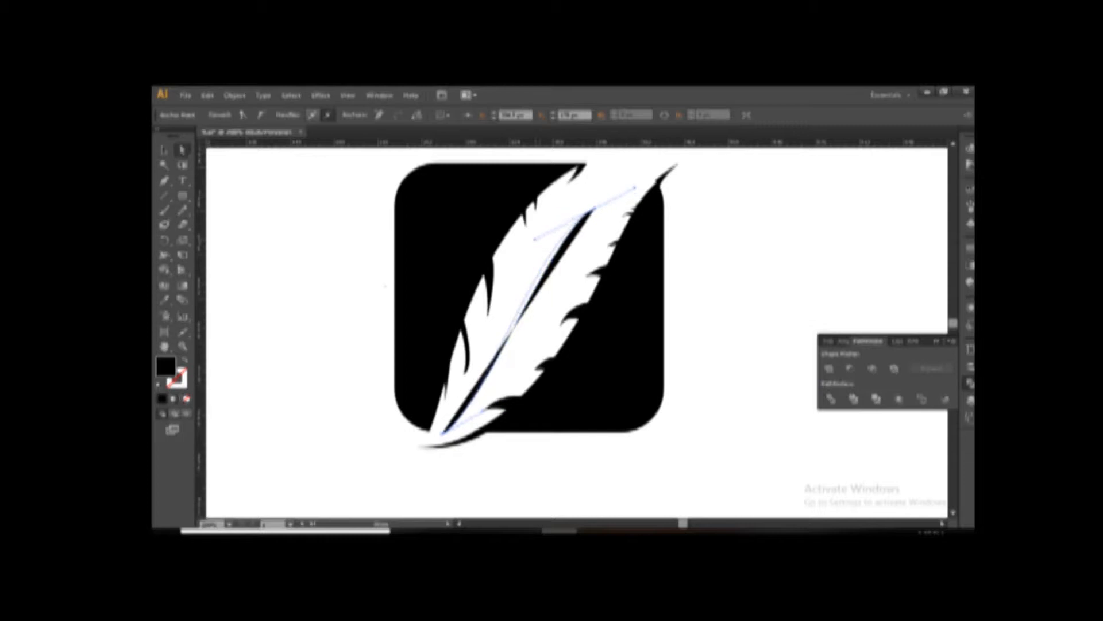
- Turn the centre line's black fill into a stroke, thicken it and apply a width profile tapered at both ends
{"action": "key", "text": "shift+x"}
{"action": "key", "text": "v"}
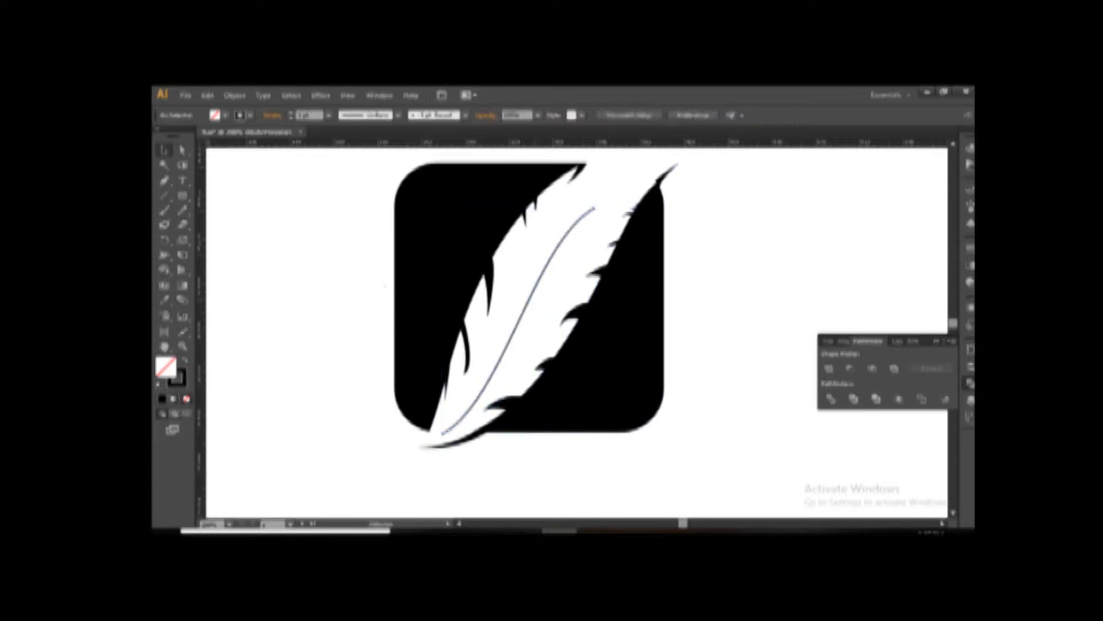
{"action": "left_click", "coordinate": [540, 278]}
{"action": "left_click", "coordinate": [291, 112]}
{"action": "left_click", "coordinate": [291, 112]}
{"action": "left_click", "coordinate": [291, 112]}
{"action": "left_click", "coordinate": [291, 112]}
{"action": "left_click", "coordinate": [368, 115]}
{"action": "left_click", "coordinate": [359, 152]}
{"action": "left_click", "coordinate": [333, 241]}
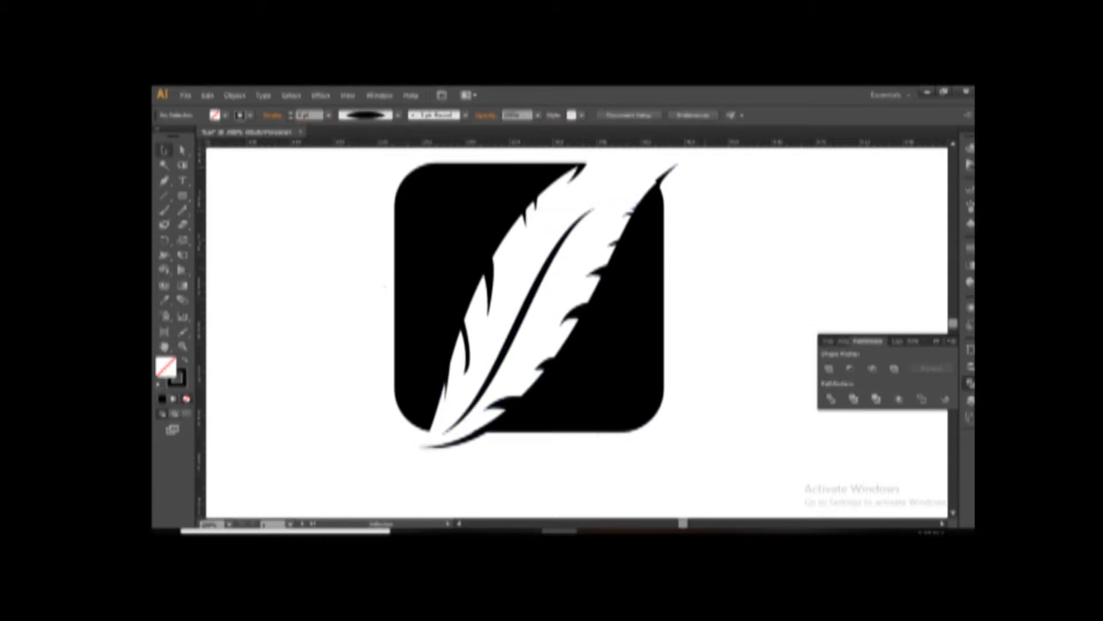
- Move the centre vein towards the feather's tip, extend its lower end to the quill and refine its curvature
{"action": "left_click_drag", "start_coordinate": [594, 209], "coordinate": [618, 172]}
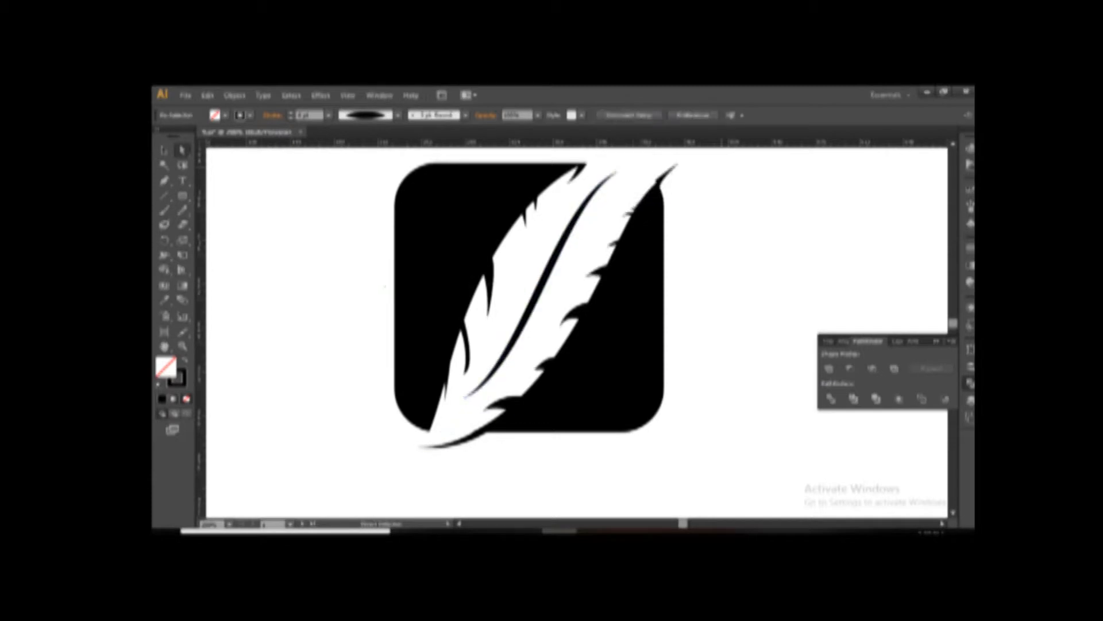
{"action": "key", "text": "a"}
{"action": "left_click", "coordinate": [464, 398]}
{"action": "left_click_drag", "start_coordinate": [465, 396], "coordinate": [422, 444]}
{"action": "left_click_drag", "start_coordinate": [510, 384], "coordinate": [493, 386]}
{"action": "left_click_drag", "start_coordinate": [557, 203], "coordinate": [622, 172]}
{"action": "left_click", "coordinate": [724, 230]}
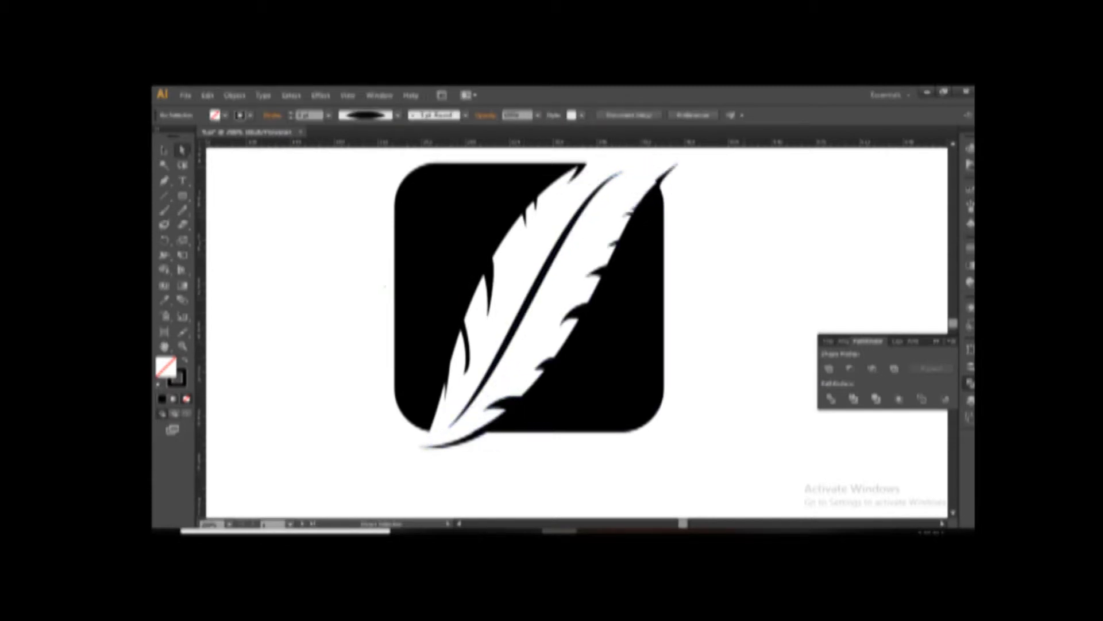
- Convert the centre vein's stroke to a filled shape with Outline Stroke
{"action": "left_click", "coordinate": [536, 290]}
{"action": "left_click", "coordinate": [235, 95]}
{"action": "mouse_move", "coordinate": [247, 340]}
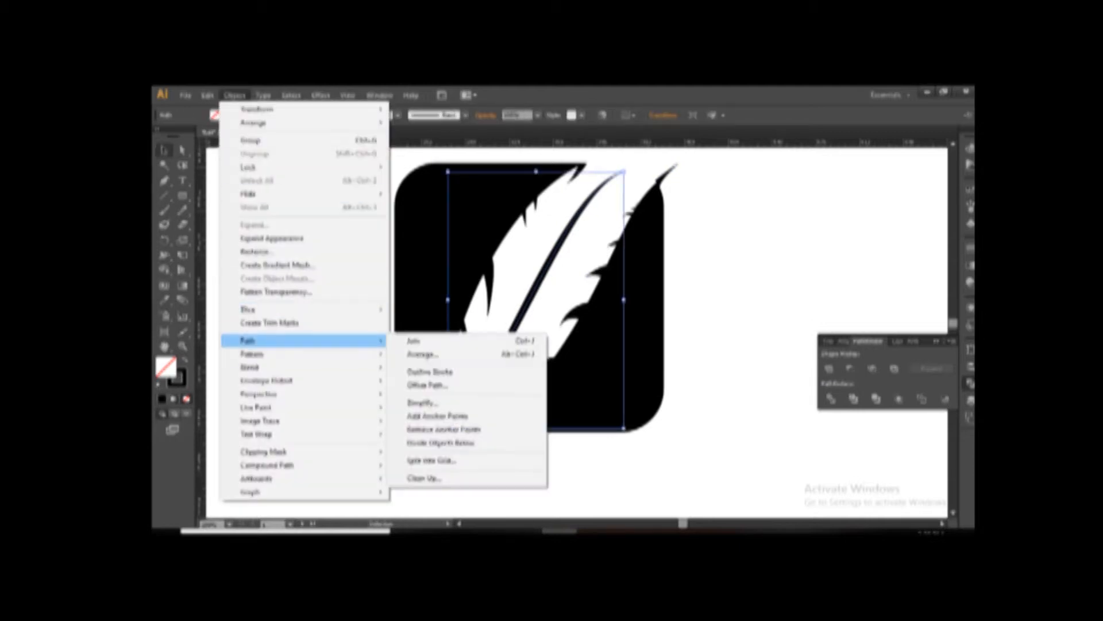
{"action": "left_click", "coordinate": [430, 372]}
{"action": "left_click", "coordinate": [724, 258]}
- Scale the whole feather logo down and move it towards the artboard's upper-left corner
{"action": "key", "text": "ctrl+a"}
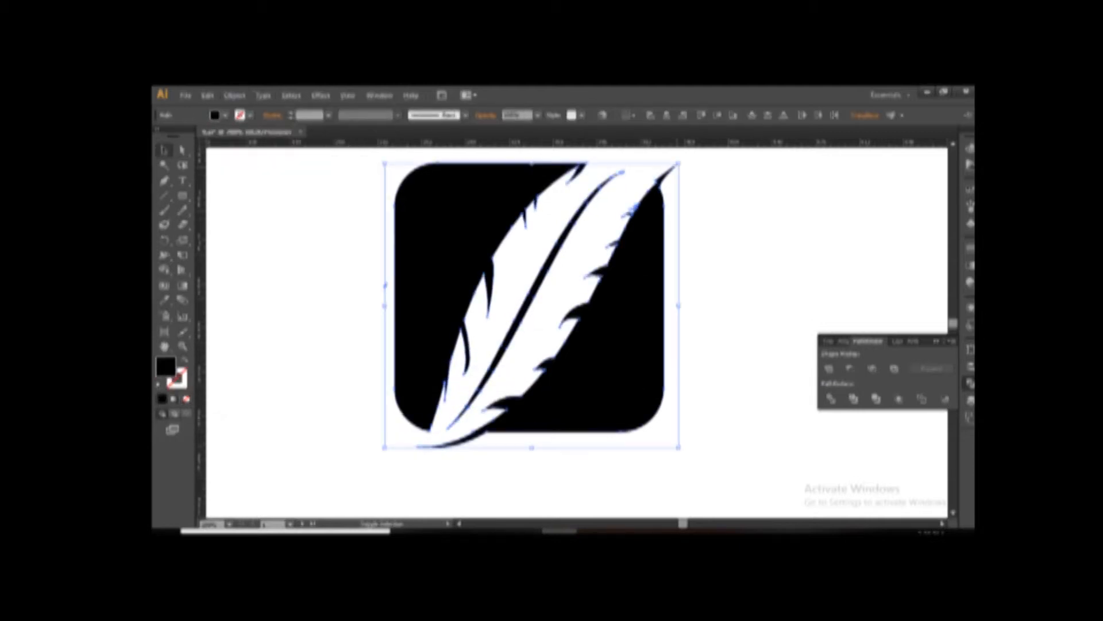
{"action": "left_click_drag", "start_coordinate": [677, 447], "coordinate": [596, 370]}
{"action": "left_click_drag", "start_coordinate": [544, 327], "coordinate": [325, 262]}
{"action": "left_click", "coordinate": [402, 357]}
- Place a copy of the black feather logo to the right of the original
{"action": "left_click_drag", "start_coordinate": [402, 344], "coordinate": [634, 426]}
{"action": "left_click", "coordinate": [580, 344]}
{"action": "left_click_drag", "start_coordinate": [472, 240], "coordinate": [635, 410]}
{"action": "left_click_drag", "start_coordinate": [596, 350], "coordinate": [480, 246]}
{"action": "left_click_drag", "start_coordinate": [685, 299], "coordinate": [814, 446]}
{"action": "left_click_drag", "start_coordinate": [796, 405], "coordinate": [643, 247]}
{"action": "left_click", "coordinate": [609, 339]}
- Fill the left piece of the copied logo with bright cyan-blue
{"action": "left_click", "coordinate": [570, 204]}
{"action": "double_click", "coordinate": [166, 366]}
{"action": "left_click", "coordinate": [356, 235]}
{"action": "left_click", "coordinate": [492, 227]}
- Apply the left piece's cyan-blue fill to the copied logo's centre vein and right piece with the Eyedropper
{"action": "left_click", "coordinate": [613, 213]}
{"action": "key", "text": "i"}
{"action": "left_click", "coordinate": [572, 198]}
{"action": "key", "text": "v"}
{"action": "left_click", "coordinate": [648, 250]}
{"action": "key", "text": "i"}
{"action": "left_click", "coordinate": [575, 201]}
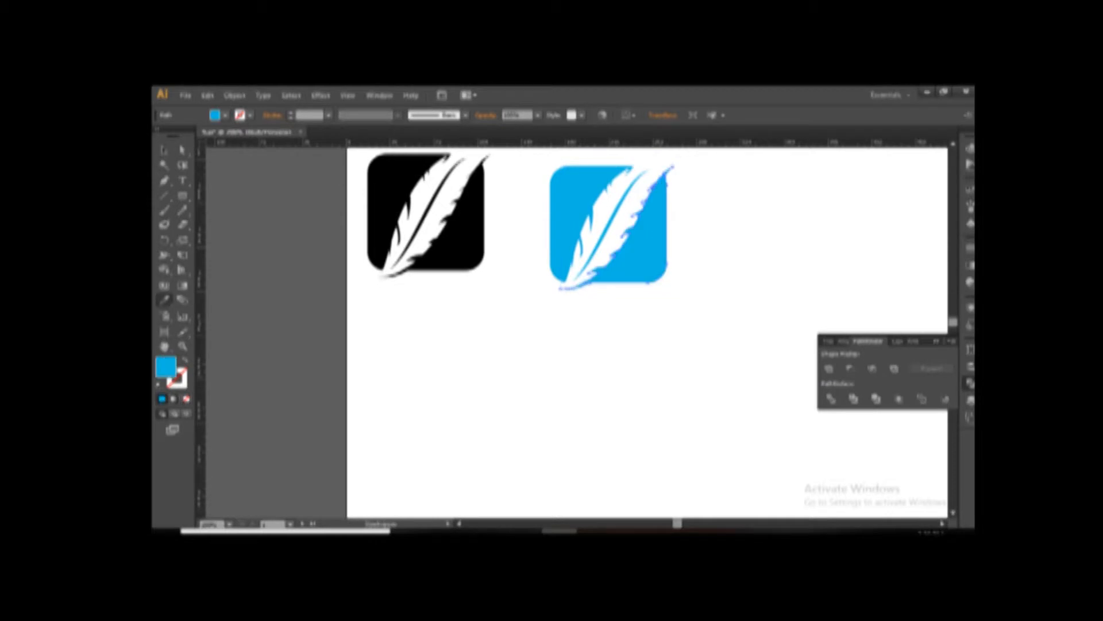
- Change the fill of the blue logo's right piece to a slightly deeper blue
{"action": "key", "text": "v"}
{"action": "double_click", "coordinate": [166, 366]}
{"action": "left_click", "coordinate": [377, 308]}
{"action": "left_click_drag", "start_coordinate": [377, 308], "coordinate": [377, 292]}
{"action": "left_click", "coordinate": [493, 227]}
{"action": "left_click", "coordinate": [541, 317]}
{"action": "key", "text": "ctrl+z"}
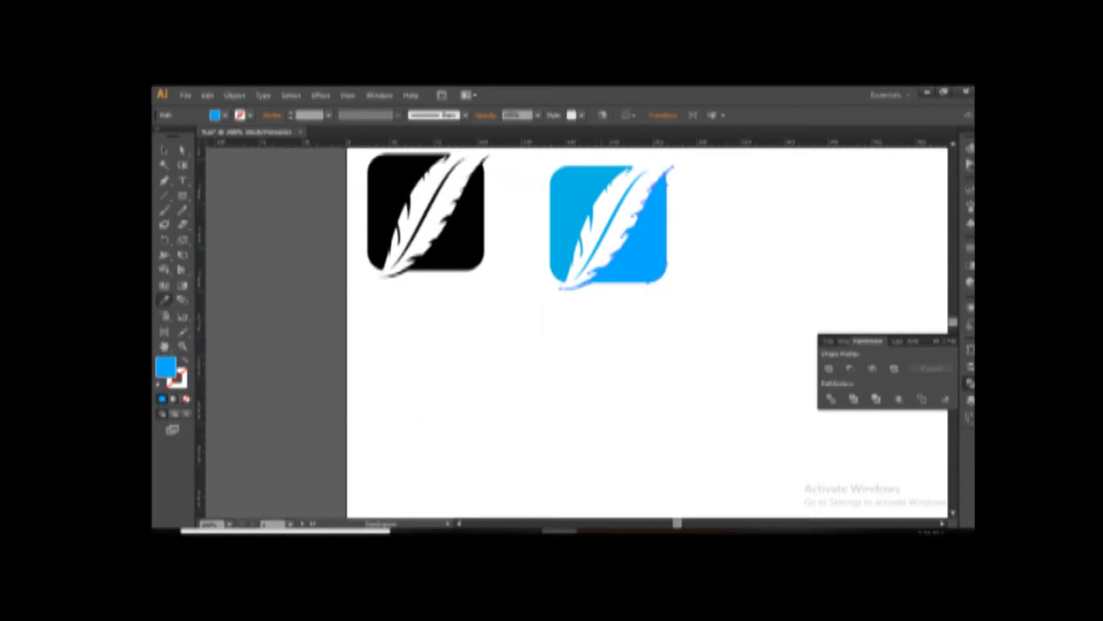
{"action": "key", "text": "v"}
{"action": "left_click", "coordinate": [540, 317]}
- Move the blue logo closer to the black one and group its pieces
{"action": "key", "text": "ctrl+minus"}
{"action": "key", "text": "ctrl+minus"}
{"action": "left_click_drag", "start_coordinate": [643, 253], "coordinate": [565, 277]}
{"action": "left_click_drag", "start_coordinate": [561, 266], "coordinate": [483, 339]}
{"action": "key", "text": "ctrl+g"}
{"action": "left_click", "coordinate": [586, 335]}
- Add the text FREE HONGKOMG in Montserrat Light beside the logos and enlarge it
{"action": "left_click", "coordinate": [183, 180]}
{"action": "left_click", "coordinate": [581, 311]}
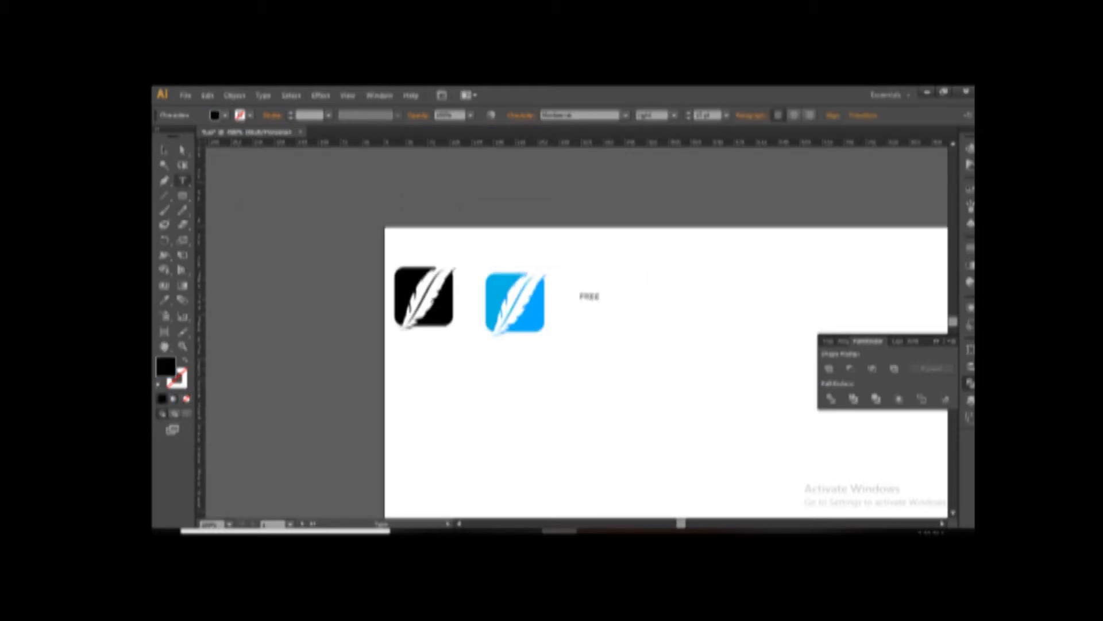
{"action": "left_click", "coordinate": [164, 150]}
{"action": "left_click_drag", "start_coordinate": [651, 292], "coordinate": [751, 279]}
- Place a second FREE HONGKOMG text line below the light one and set it in a bold weight
{"action": "left_click_drag", "start_coordinate": [644, 292], "coordinate": [612, 404]}
{"action": "left_click", "coordinate": [674, 115]}
{"action": "left_click", "coordinate": [655, 222]}
{"action": "left_click", "coordinate": [638, 288]}
- Convert the bold FREE HONGKOMG text to outlines and ungroup the letters
{"action": "right_click", "coordinate": [584, 409]}
{"action": "left_click", "coordinate": [629, 358]}
{"action": "right_click", "coordinate": [572, 411]}
{"action": "left_click", "coordinate": [606, 356]}
{"action": "left_click", "coordinate": [609, 446]}
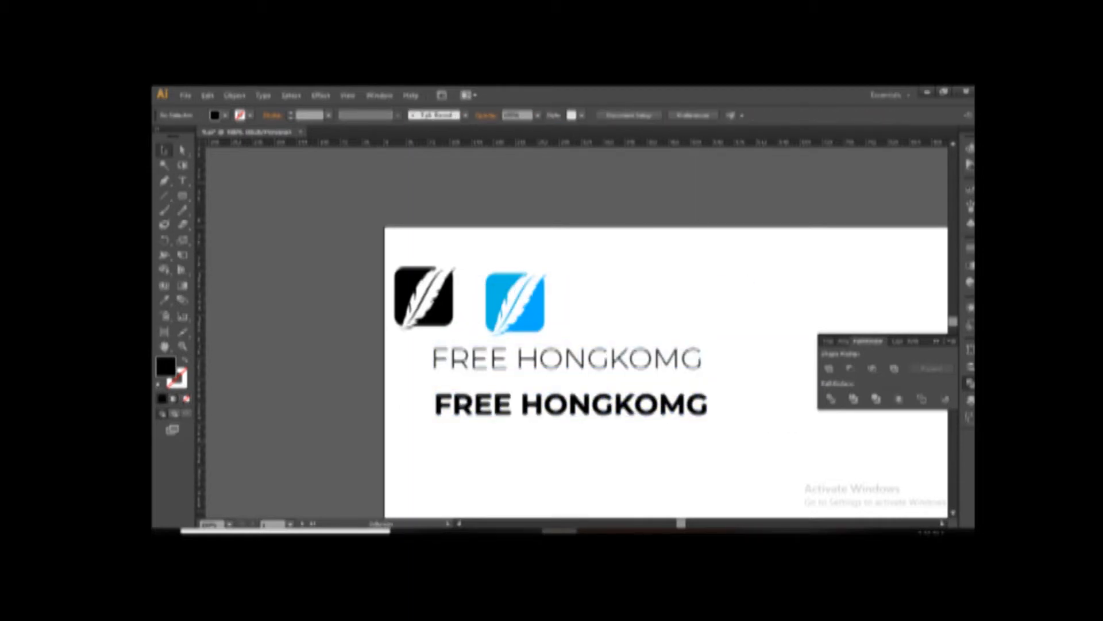
- Move the light text aside and place bold FREE beside the blue icon with HONGKOMG directly beneath them
{"action": "left_click_drag", "start_coordinate": [580, 357], "coordinate": [388, 458]}
{"action": "left_click", "coordinate": [482, 404]}
{"action": "left_click_drag", "start_coordinate": [429, 378], "coordinate": [626, 294]}
{"action": "left_click", "coordinate": [552, 442]}
{"action": "left_click_drag", "start_coordinate": [635, 397], "coordinate": [597, 342]}
{"action": "left_click", "coordinate": [655, 317]}
{"action": "left_click_drag", "start_coordinate": [604, 298], "coordinate": [602, 318]}
{"action": "left_click", "coordinate": [658, 314]}
- Colour FREE with the icon's deeper blue and HONGKOMG with its lighter blue using the Eyedropper
{"action": "left_click", "coordinate": [587, 323]}
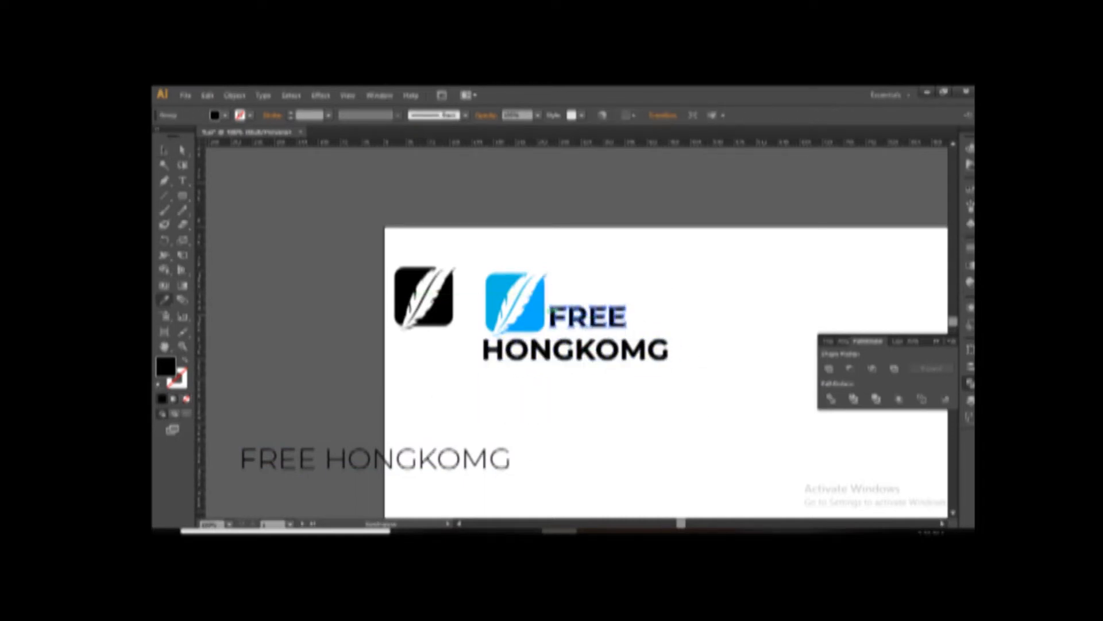
{"action": "left_click", "coordinate": [535, 316]}
{"action": "key", "text": "v"}
{"action": "left_click", "coordinate": [661, 313]}
{"action": "left_click", "coordinate": [588, 350]}
{"action": "key", "text": "i"}
{"action": "left_click", "coordinate": [499, 293]}
{"action": "key", "text": "v"}
{"action": "left_click", "coordinate": [661, 314]}
- Align the blue icon, FREE and HONGKOMG horizontally, with the icon flush to HONGKOMG's left edge
{"action": "left_click", "coordinate": [531, 319]}
{"action": "left_click", "coordinate": [587, 318], "text": "shift"}
{"action": "left_click", "coordinate": [544, 350], "text": "shift"}
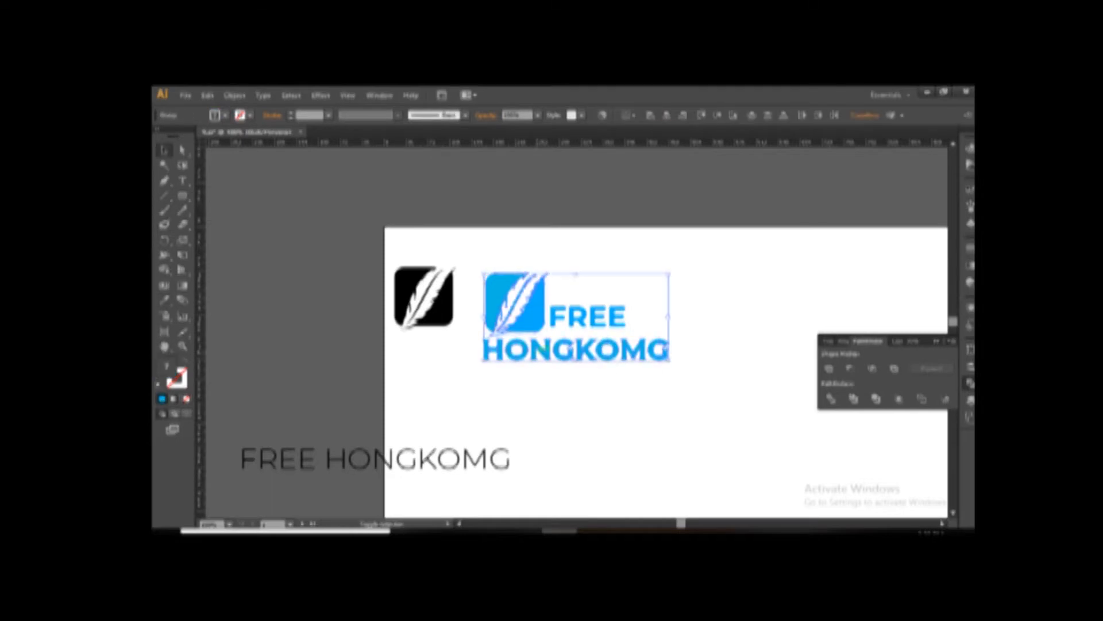
{"action": "left_click", "coordinate": [651, 115]}
{"action": "left_click", "coordinate": [655, 293]}
{"action": "left_click", "coordinate": [530, 317]}
{"action": "left_click", "coordinate": [555, 349], "text": "shift"}
- Centre FREE horizontally over HONGKOMG and reposition it just right of the blue icon
{"action": "left_click", "coordinate": [592, 318]}
{"action": "left_click", "coordinate": [579, 351], "text": "shift"}
{"action": "left_click", "coordinate": [662, 115]}
{"action": "left_click", "coordinate": [661, 293]}
{"action": "left_click", "coordinate": [578, 317]}
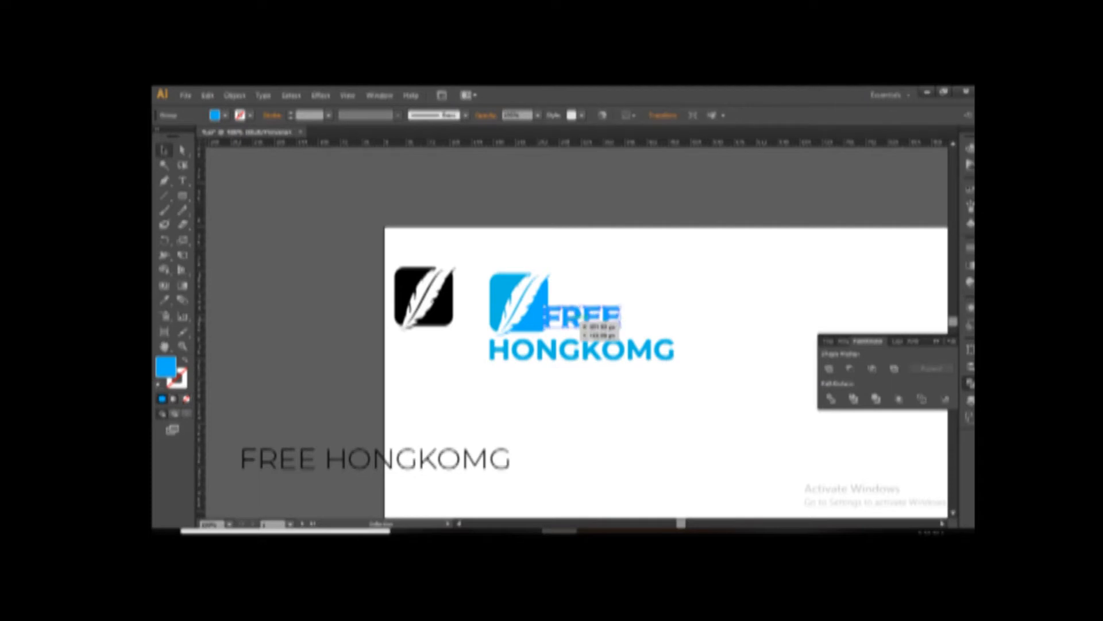
{"action": "left_click", "coordinate": [653, 319]}
{"action": "left_click_drag", "start_coordinate": [678, 351], "coordinate": [634, 289]}
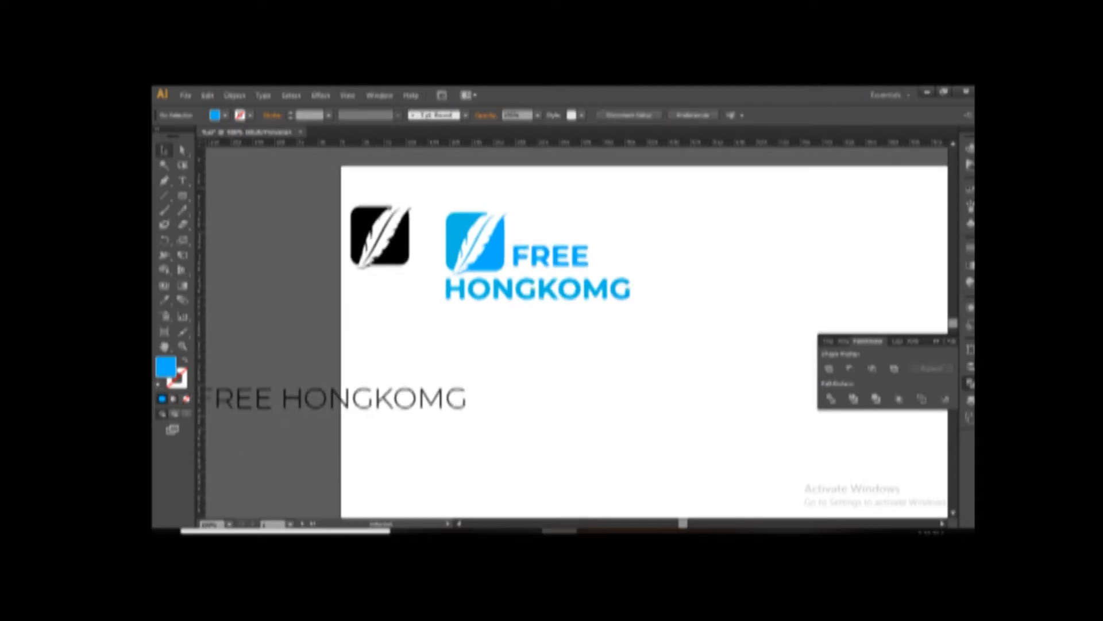
- Move the light FREE HONGKOMG text below the blue logo, convert it to outlines, ungroup it, and group each word's letters separately
{"action": "left_click_drag", "start_coordinate": [377, 399], "coordinate": [636, 376]}
{"action": "right_click", "coordinate": [635, 380]}
{"action": "left_click", "coordinate": [678, 472]}
{"action": "left_click", "coordinate": [684, 436]}
{"action": "right_click", "coordinate": [660, 369]}
{"action": "left_click", "coordinate": [694, 440]}
{"action": "left_click_drag", "start_coordinate": [544, 348], "coordinate": [728, 419]}
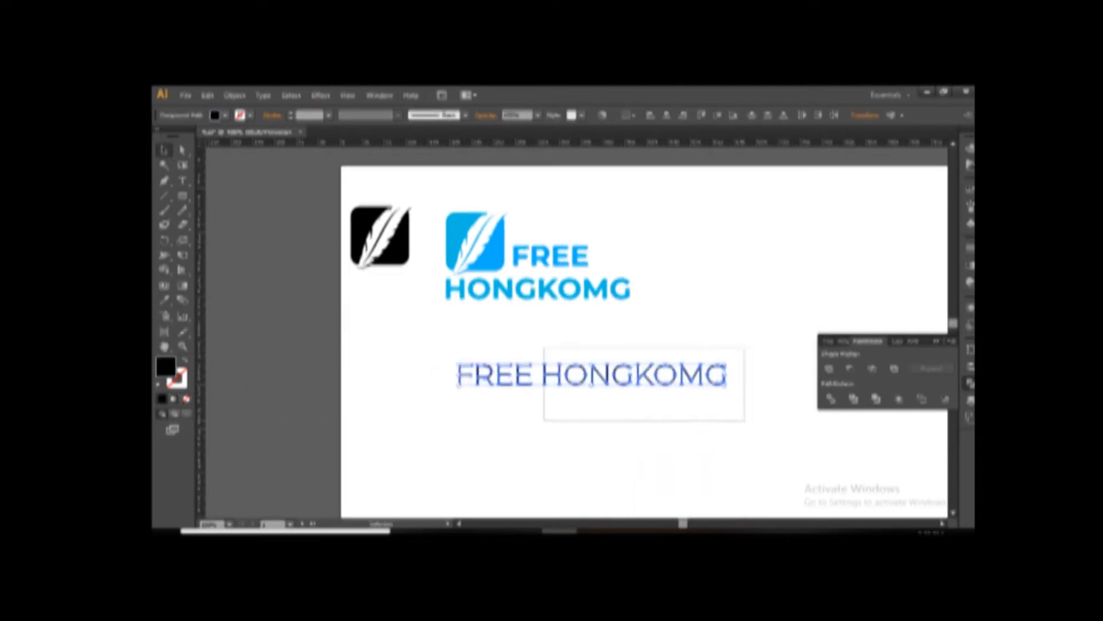
{"action": "left_click_drag", "start_coordinate": [434, 398], "coordinate": [551, 348]}
{"action": "key", "text": "ctrl+g"}
- Stack the light FREE above HONGKOMG and place a copy of the blue feather icon beside FREE
{"action": "left_click", "coordinate": [526, 349]}
{"action": "left_click", "coordinate": [591, 381], "text": "shift"}
{"action": "left_click", "coordinate": [554, 327]}
{"action": "left_click_drag", "start_coordinate": [573, 354], "coordinate": [646, 354]}
{"action": "left_click_drag", "start_coordinate": [560, 210], "coordinate": [618, 357]}
- Align the copied icon flush with the left edge of the light HONGKOMG
{"action": "left_click", "coordinate": [543, 348]}
{"action": "left_click", "coordinate": [566, 386], "text": "shift"}
{"action": "left_click", "coordinate": [650, 115]}
{"action": "left_click", "coordinate": [632, 293]}
{"action": "left_click", "coordinate": [532, 354]}
{"action": "left_click", "coordinate": [543, 385], "text": "shift"}
{"action": "left_click", "coordinate": [615, 313]}
- Shift the light FREE slightly up and closer to the copied icon
{"action": "left_click", "coordinate": [550, 345]}
{"action": "left_click", "coordinate": [619, 357], "text": "shift"}
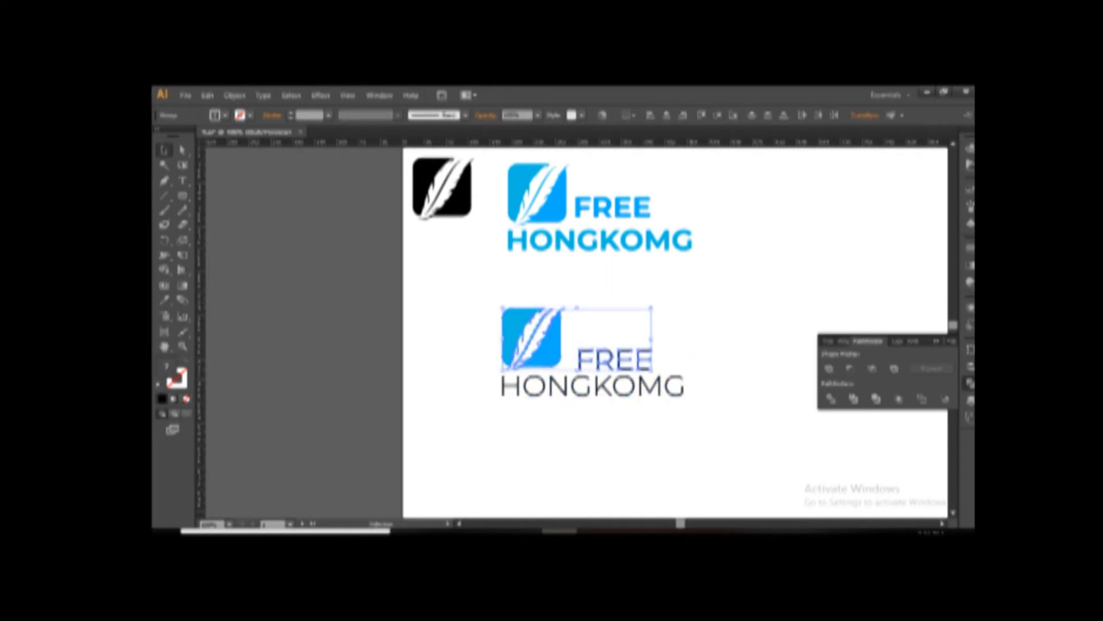
{"action": "left_click", "coordinate": [620, 322]}
{"action": "left_click_drag", "start_coordinate": [616, 358], "coordinate": [614, 355]}
{"action": "left_click", "coordinate": [544, 384], "text": "shift"}
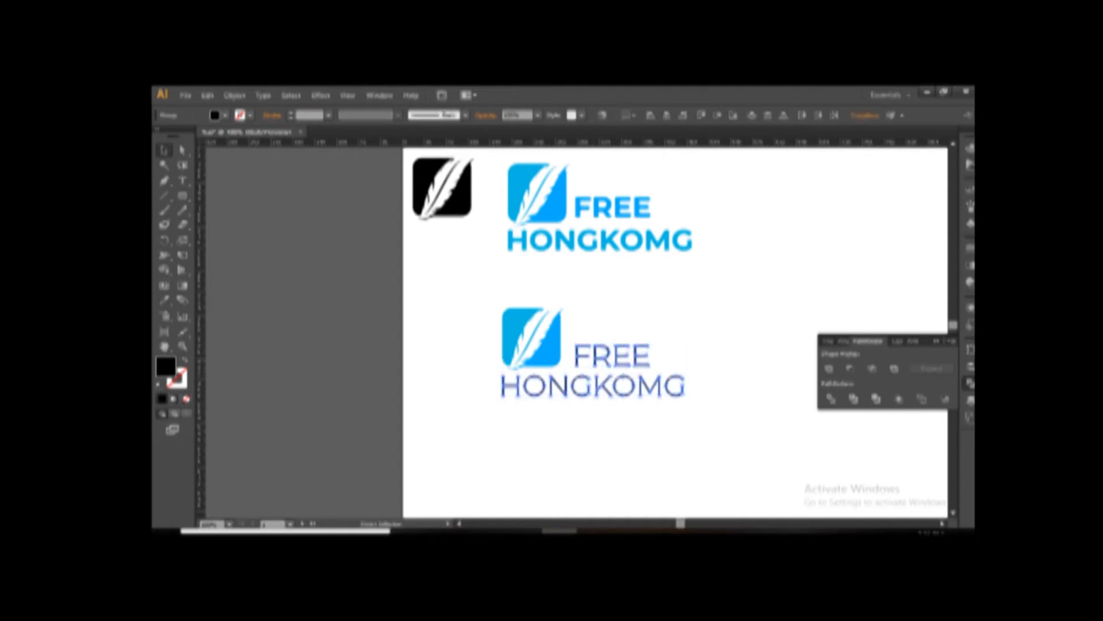
{"action": "left_click", "coordinate": [549, 346], "text": "shift"}
{"action": "left_click", "coordinate": [688, 338]}
- Colour the light FREE and HONGKOMG with the icon's blues using the Eyedropper
{"action": "right_click", "coordinate": [642, 357]}
{"action": "left_click", "coordinate": [677, 427]}
{"action": "left_click", "coordinate": [684, 422]}
{"action": "left_click", "coordinate": [625, 361]}
{"action": "left_click", "coordinate": [565, 386]}
{"action": "key", "text": "i"}
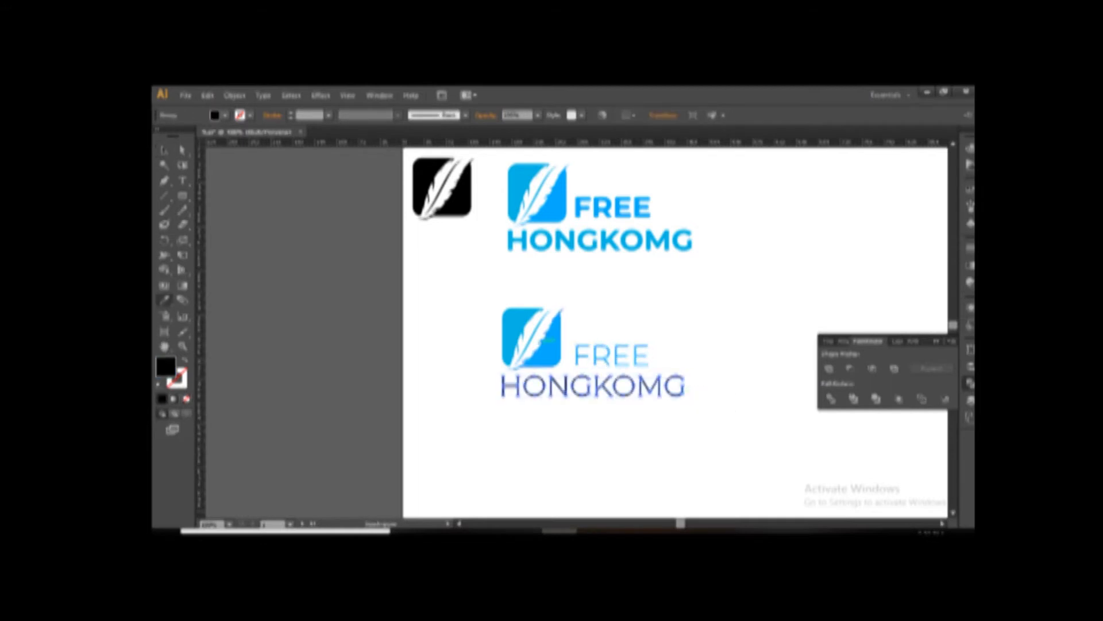
- Move the bold and light blue logos farther away from the black icon on the first artboard
{"action": "key", "text": "ctrl+minus"}
{"action": "key", "text": "ctrl+minus"}
{"action": "left_click_drag", "start_coordinate": [633, 365], "coordinate": [671, 388]}
{"action": "left_click", "coordinate": [715, 379]}
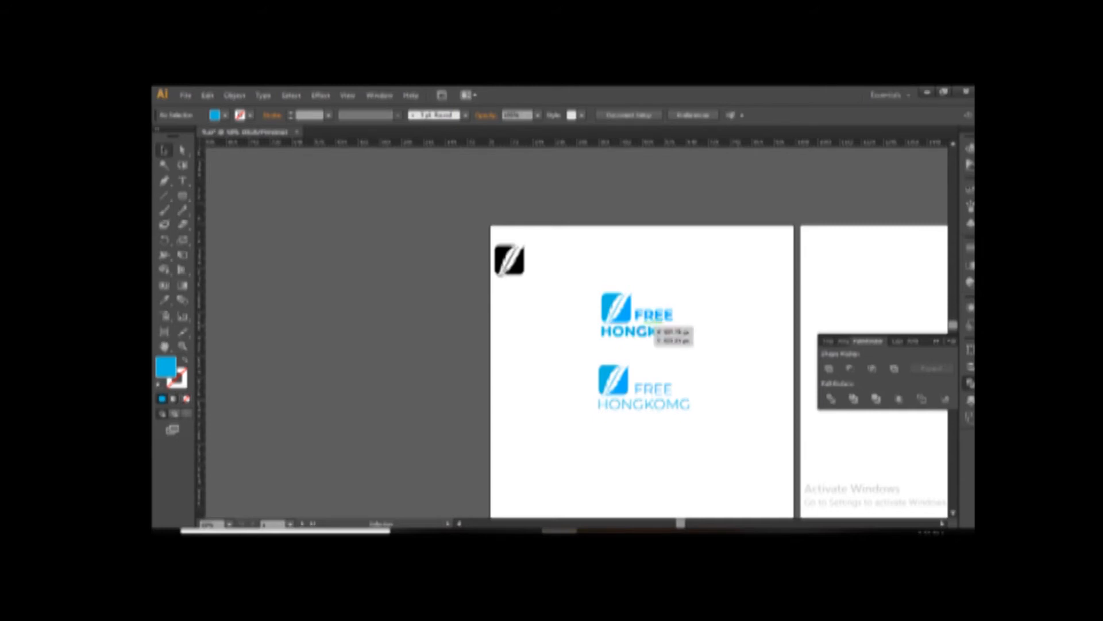
- Scale down the bold HONGKOMG so it ends near FREE's right edge
{"action": "left_click", "coordinate": [690, 332]}
{"action": "left_click_drag", "start_coordinate": [693, 333], "coordinate": [683, 334]}
{"action": "left_click", "coordinate": [718, 342]}
- Group the bold logo's icon with FREE and align that group flush left with HONGKOMG
{"action": "left_click", "coordinate": [612, 311]}
{"action": "left_click", "coordinate": [644, 314], "text": "shift"}
{"action": "key", "text": "ctrl+g"}
{"action": "left_click", "coordinate": [647, 331], "text": "shift"}
{"action": "left_click", "coordinate": [651, 115]}
{"action": "left_click", "coordinate": [713, 327]}
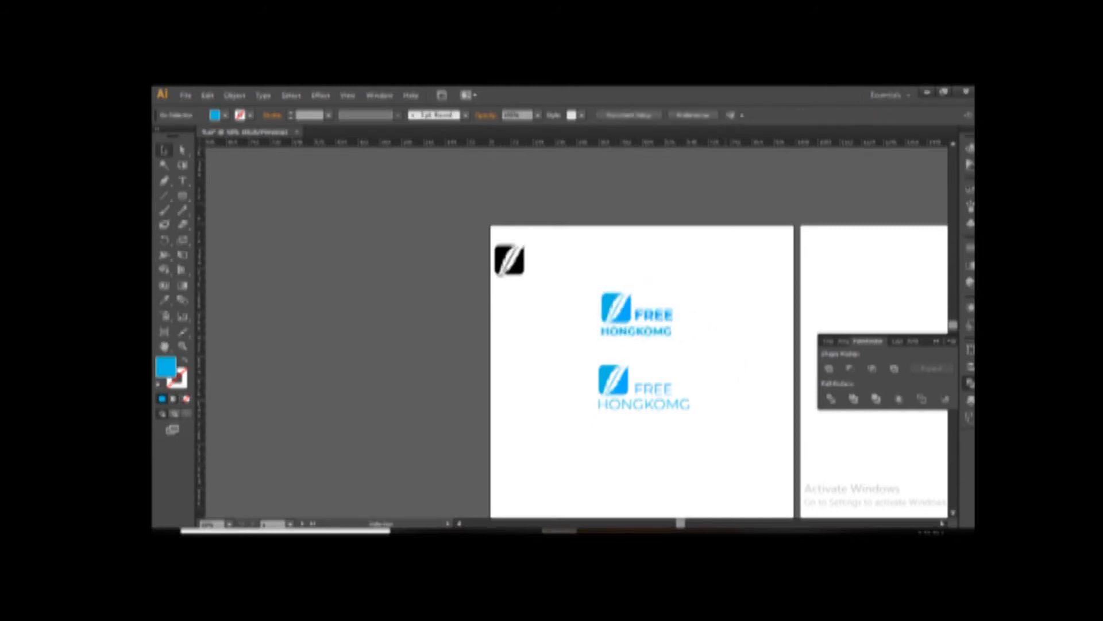
- Enlarge the bold HONGKOMG slightly so it extends a little past FREE
{"action": "left_click", "coordinate": [670, 333]}
{"action": "left_click_drag", "start_coordinate": [672, 337], "coordinate": [683, 340]}
{"action": "left_click", "coordinate": [706, 333]}
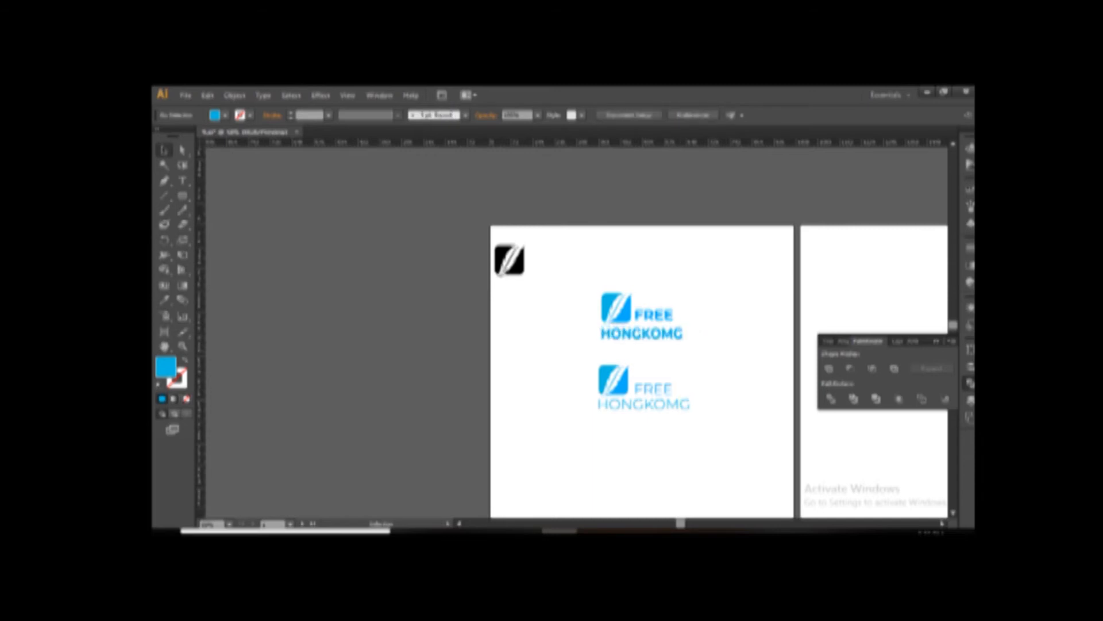
- Move the bold logo up beside the black icon and place a duplicate to its right
{"action": "left_click", "coordinate": [605, 313]}
{"action": "left_click", "coordinate": [671, 330], "text": "shift"}
{"action": "left_click_drag", "start_coordinate": [670, 330], "coordinate": [625, 267]}
{"action": "left_click_drag", "start_coordinate": [626, 267], "coordinate": [747, 271]}
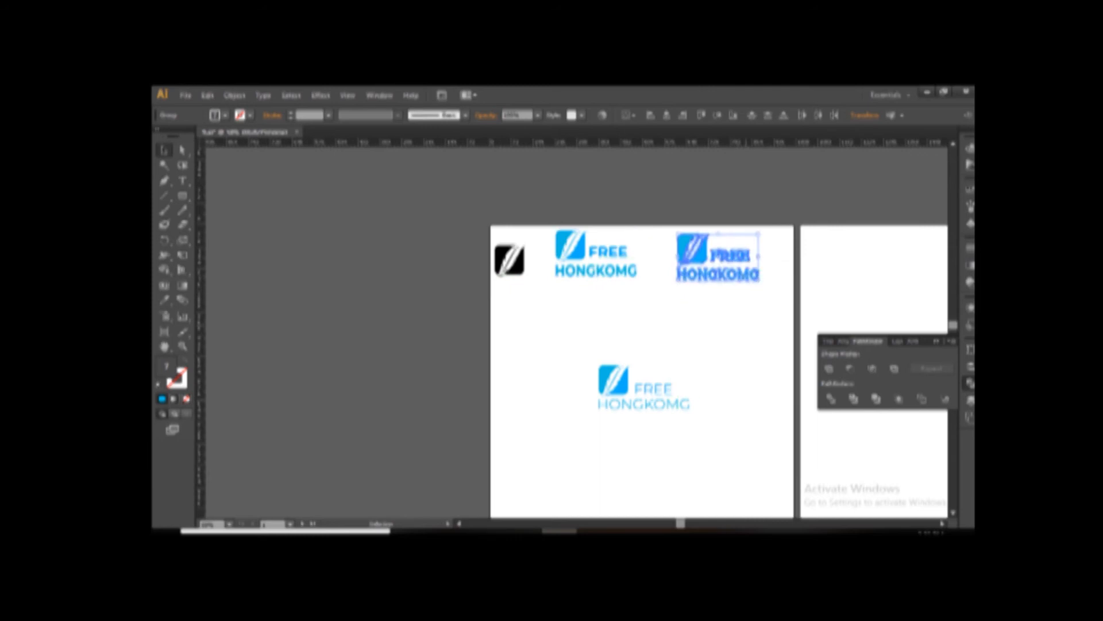
- Scale HONGKOMG down slightly in the duplicated bold logo and align it flush left with the icon and FREE
{"action": "left_click", "coordinate": [661, 247]}
{"action": "scroll", "coordinate": [661, 247], "scroll_direction": "up", "scroll_amount": 3}
{"action": "left_click_drag", "start_coordinate": [661, 247], "coordinate": [424, 230]}
{"action": "left_click", "coordinate": [704, 316]}
{"action": "left_click_drag", "start_coordinate": [716, 330], "coordinate": [707, 327]}
{"action": "left_click", "coordinate": [620, 263]}
{"action": "left_click", "coordinate": [620, 314], "text": "shift"}
{"action": "left_click", "coordinate": [650, 115]}
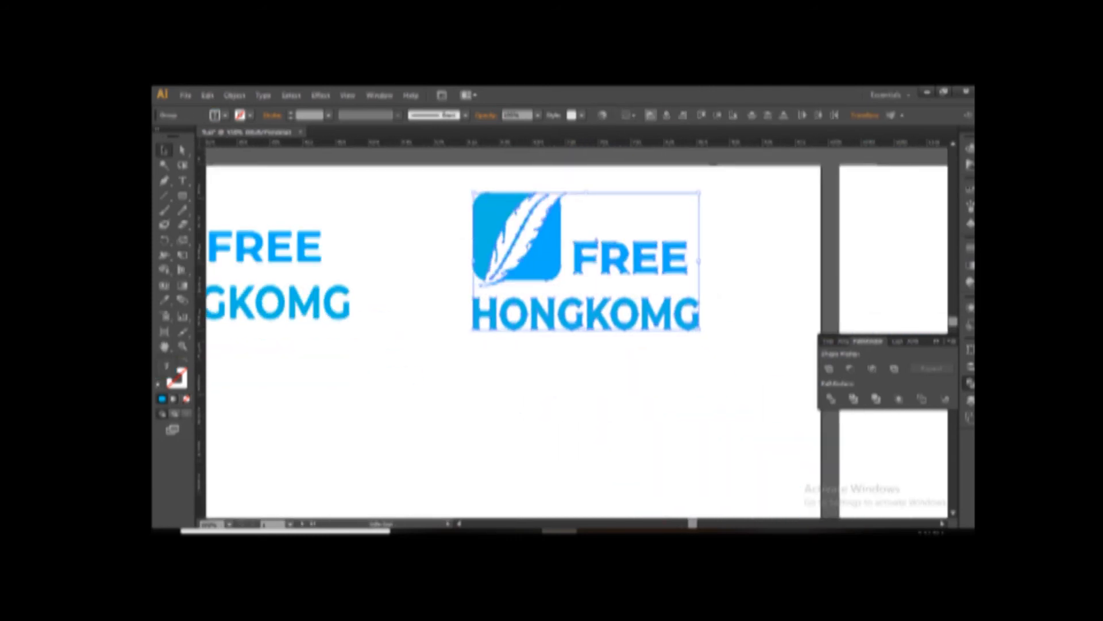
{"action": "left_click", "coordinate": [725, 201]}
{"action": "key", "text": "ctrl+minus"}
{"action": "key", "text": "ctrl+minus"}
{"action": "key", "text": "ctrl+minus"}
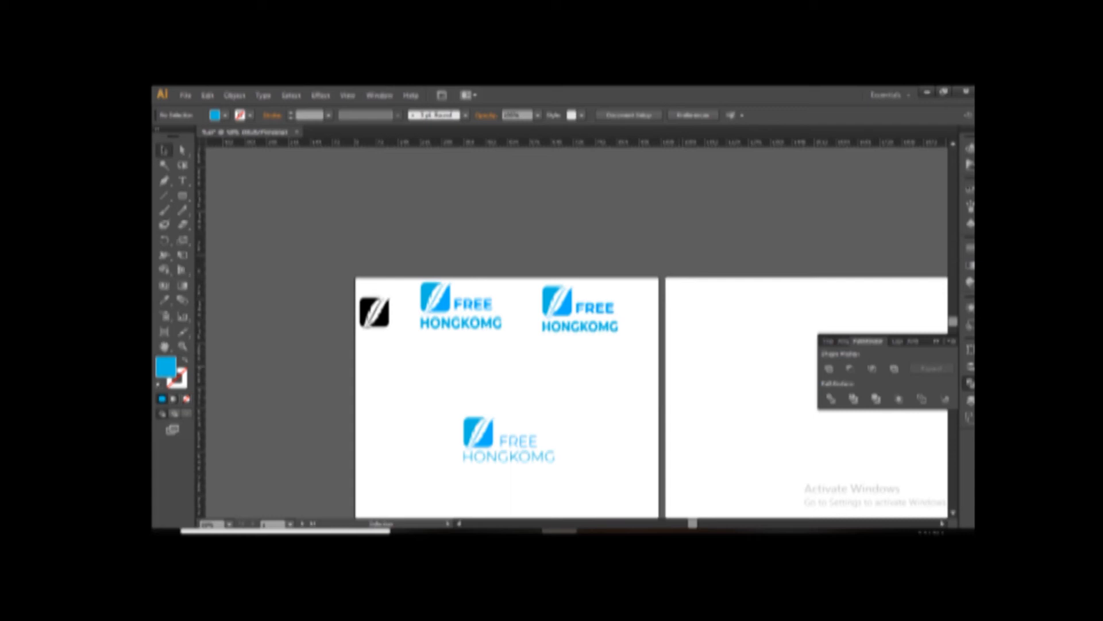
- Place a copy of the light logo under the first bold logo and move the original under the second
{"action": "left_click", "coordinate": [542, 453]}
{"action": "left_click_drag", "start_coordinate": [519, 447], "coordinate": [473, 378], "text": "alt"}
{"action": "left_click", "coordinate": [536, 439]}
{"action": "left_click_drag", "start_coordinate": [535, 442], "coordinate": [610, 370]}
- Scale down HONGKOMG in the copied light logo and align its left edge with the icon and FREE group
{"action": "key", "text": "ctrl+plus"}
{"action": "key", "text": "ctrl+plus"}
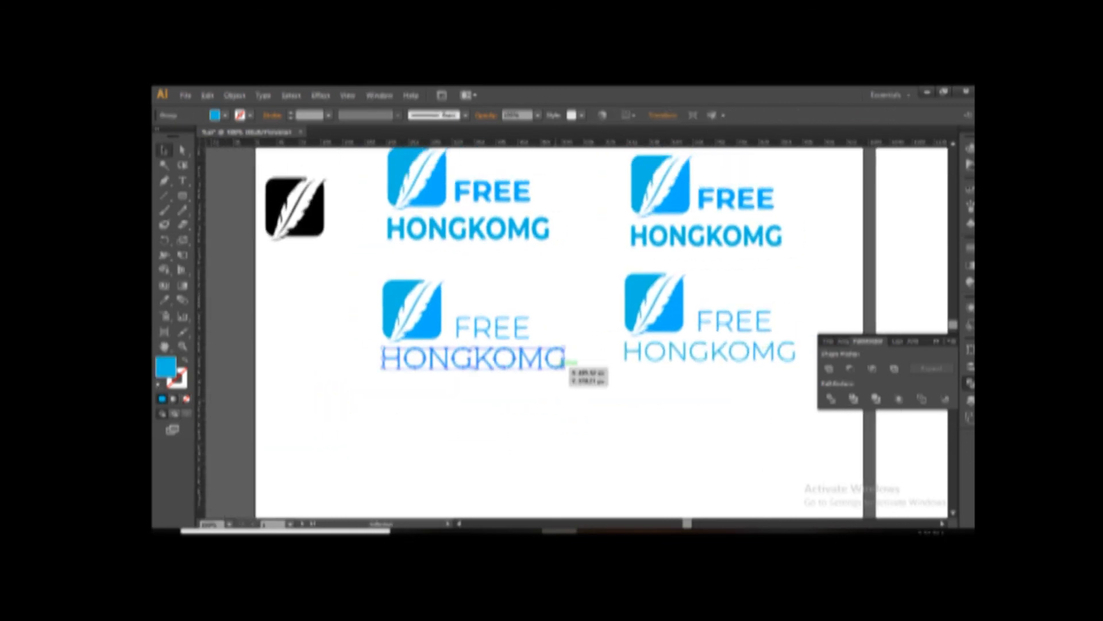
{"action": "left_click_drag", "start_coordinate": [566, 361], "coordinate": [545, 366]}
{"action": "left_click", "coordinate": [428, 316]}
{"action": "left_click", "coordinate": [477, 328], "text": "shift"}
{"action": "left_click", "coordinate": [476, 358], "text": "shift"}
{"action": "left_click", "coordinate": [683, 115]}
{"action": "left_click", "coordinate": [666, 115]}
{"action": "left_click", "coordinate": [650, 115]}
{"action": "left_click", "coordinate": [580, 276]}
- Fine-tune the size of HONGKOMG in the copied light logo to match the width of the bold HONGKOMG above
{"action": "left_click", "coordinate": [512, 359]}
{"action": "left_click_drag", "start_coordinate": [529, 359], "coordinate": [550, 375]}
{"action": "left_click", "coordinate": [566, 397]}
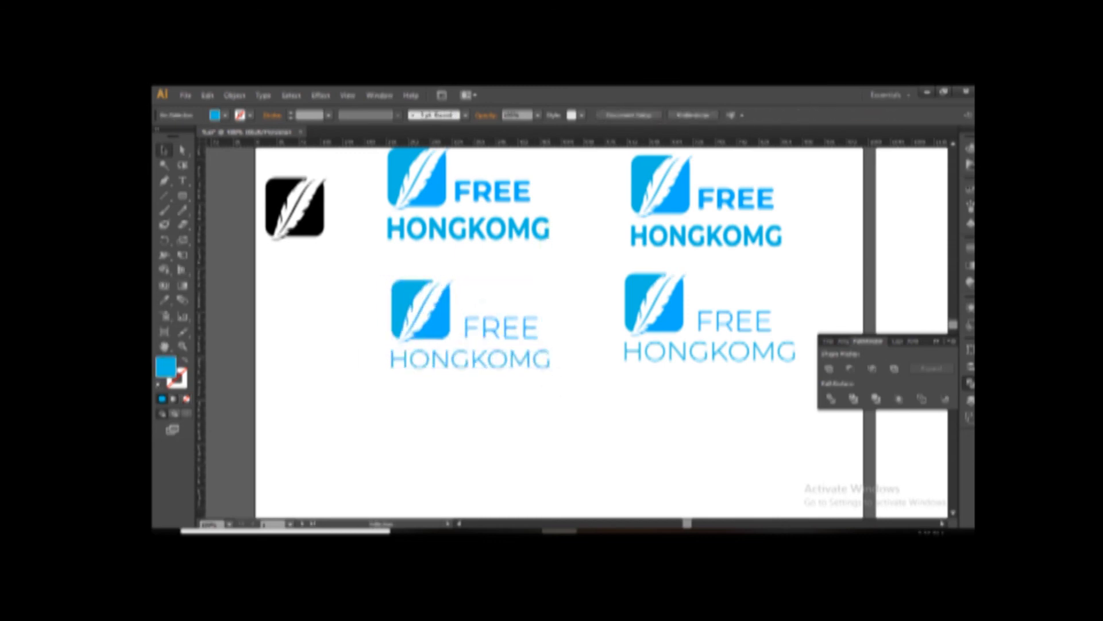
{"action": "key", "text": "ctrl+minus"}
{"action": "key", "text": "ctrl+minus"}
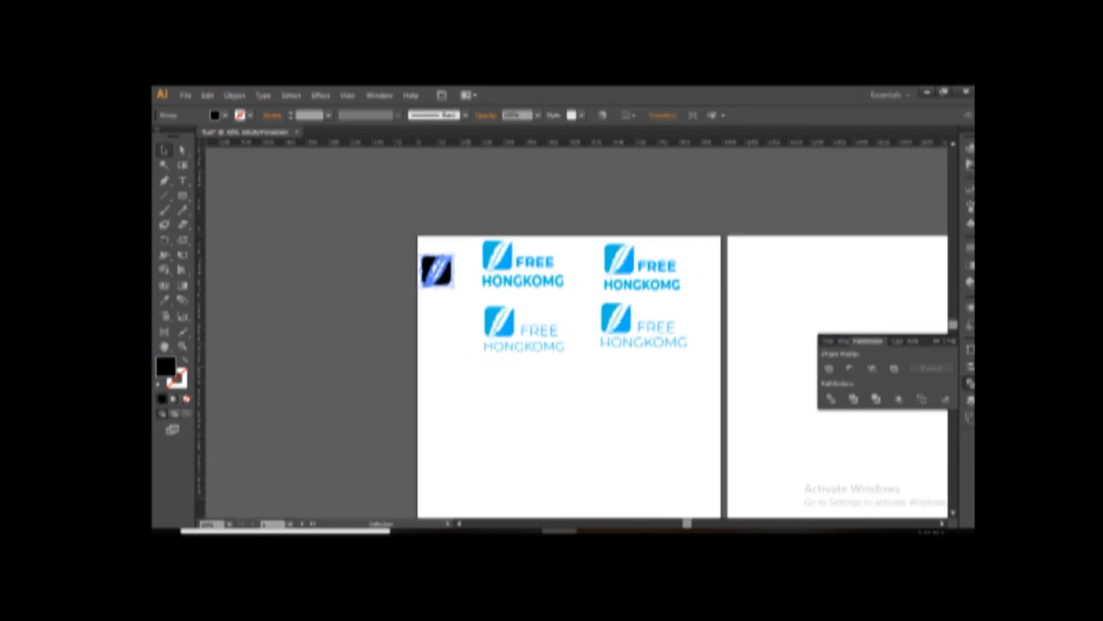